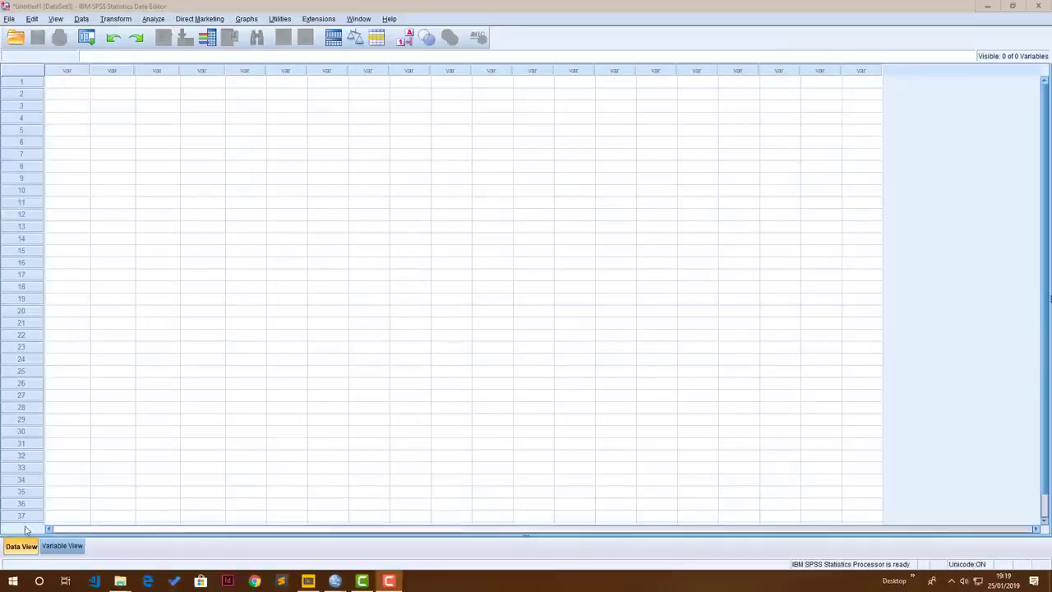
# In Variable View, name the first variable InterviewID and keep its type as Numeric
pyautogui.click(15, 551)
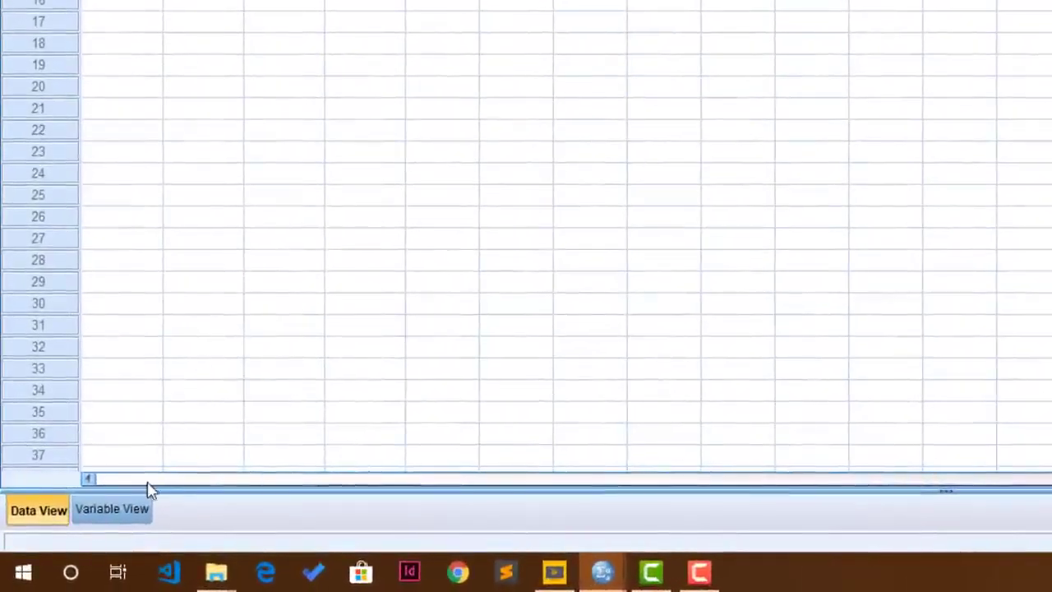
pyautogui.click(91, 534)
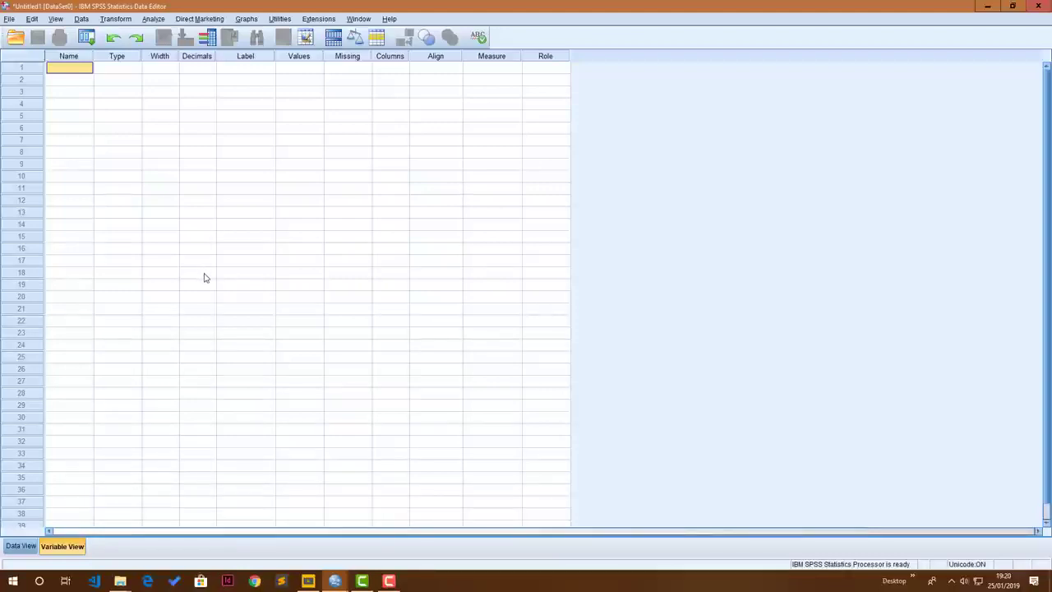
pyautogui.click(67, 57)
pyautogui.click(67, 68)
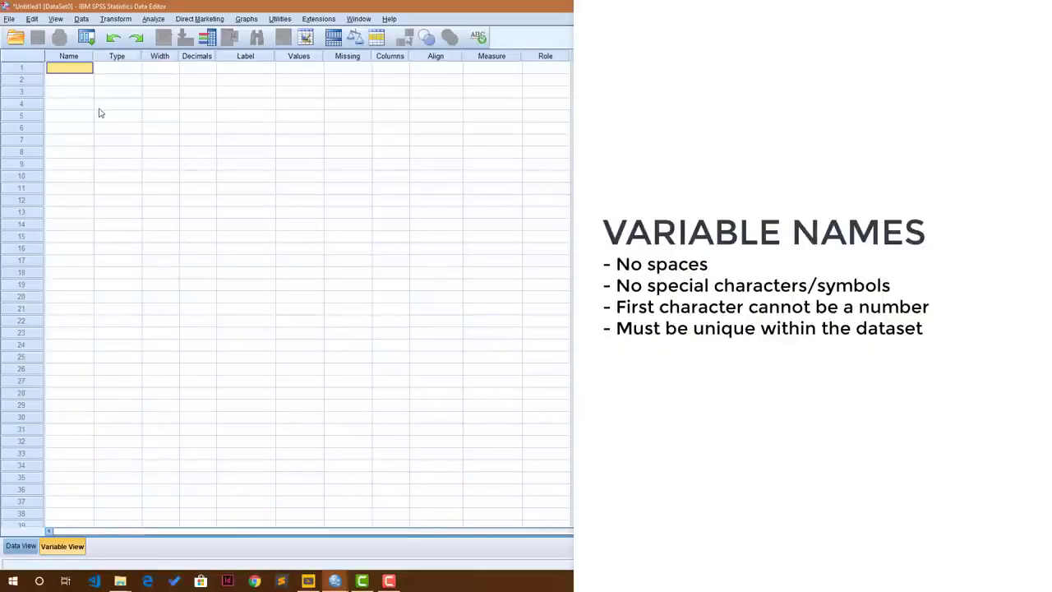
pyautogui.write('Inter')
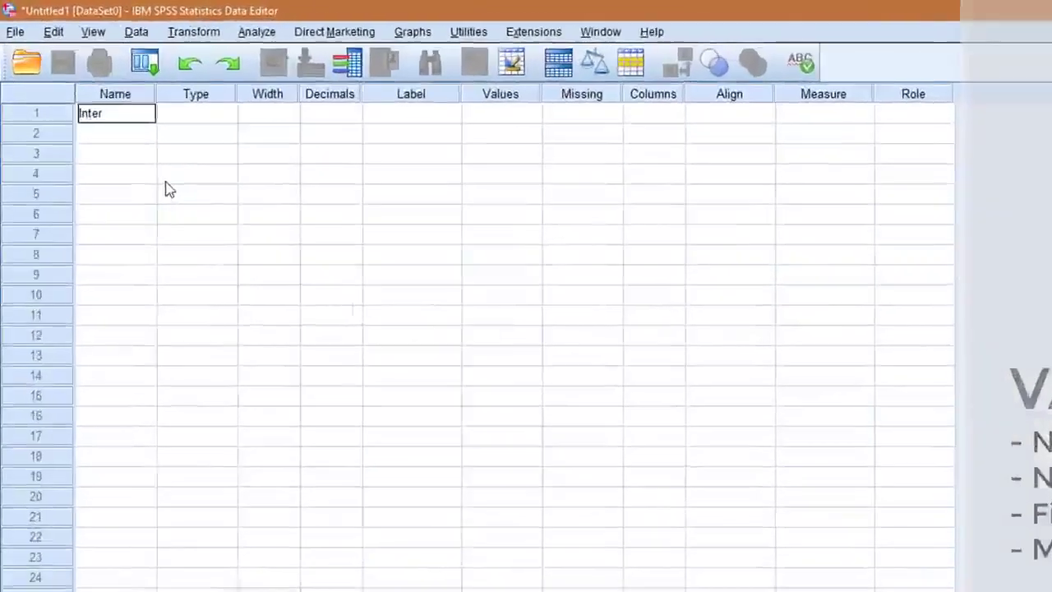
pyautogui.write('viewID')
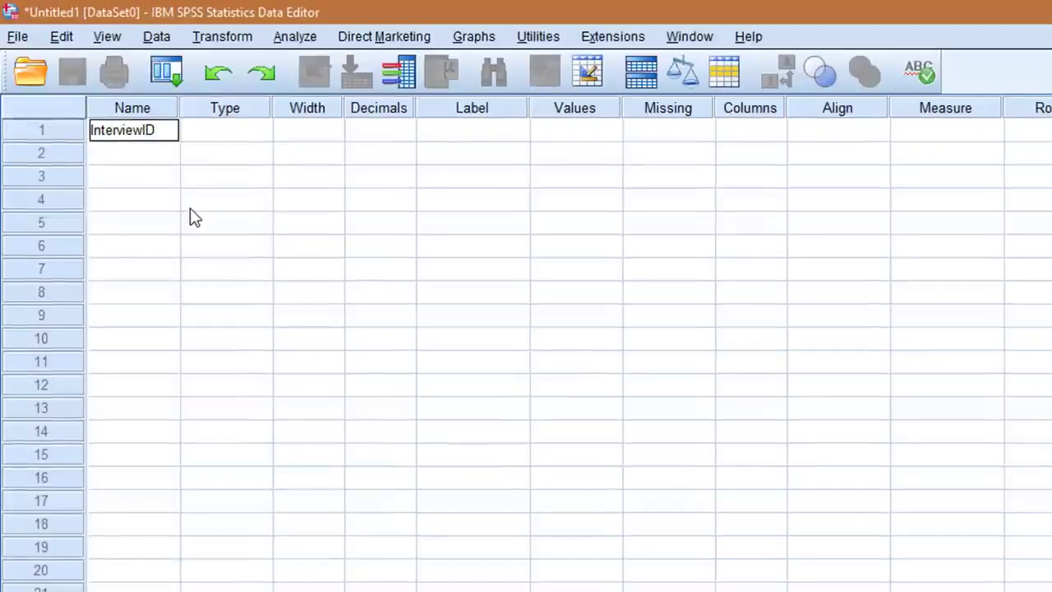
pyautogui.press('Tab')
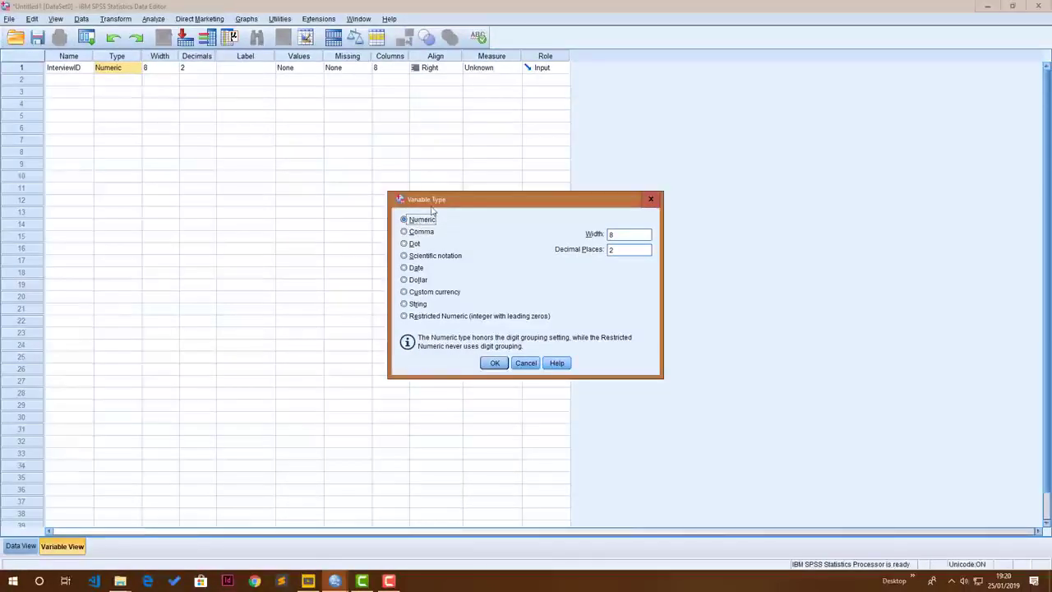
pyautogui.click(495, 362)
# Set the InterviewID variable's decimals to 0 and its label to "Interview ID"
pyautogui.click(152, 67)
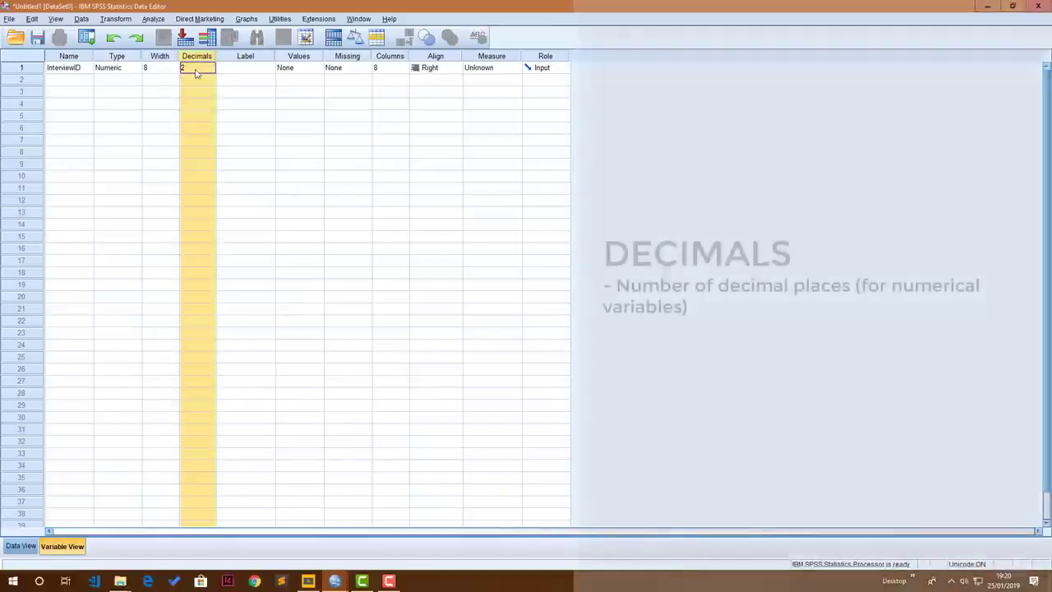
pyautogui.click(186, 68)
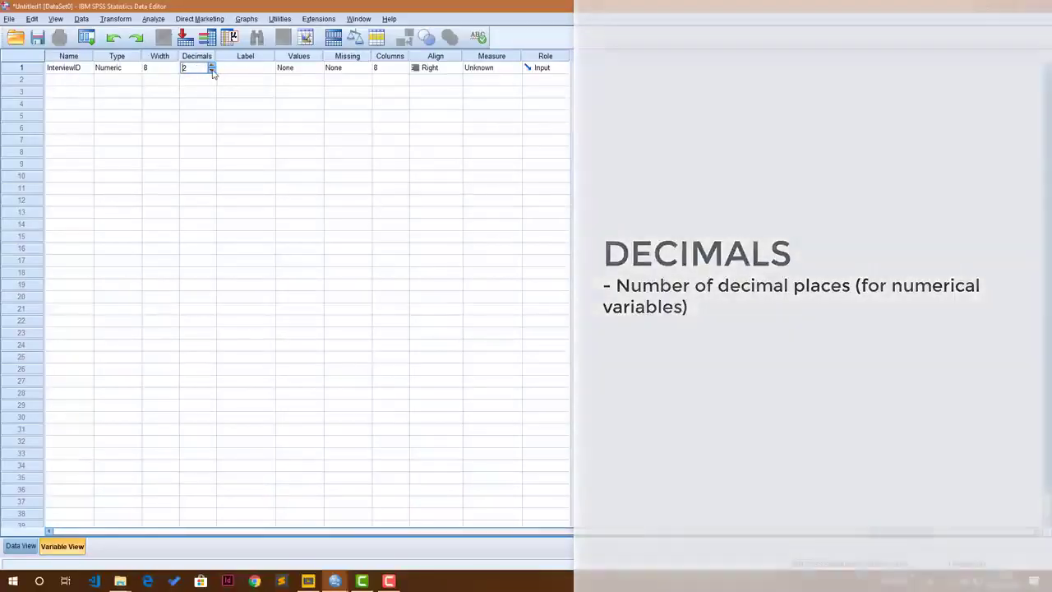
pyautogui.click(212, 72)
pyautogui.click(212, 72)
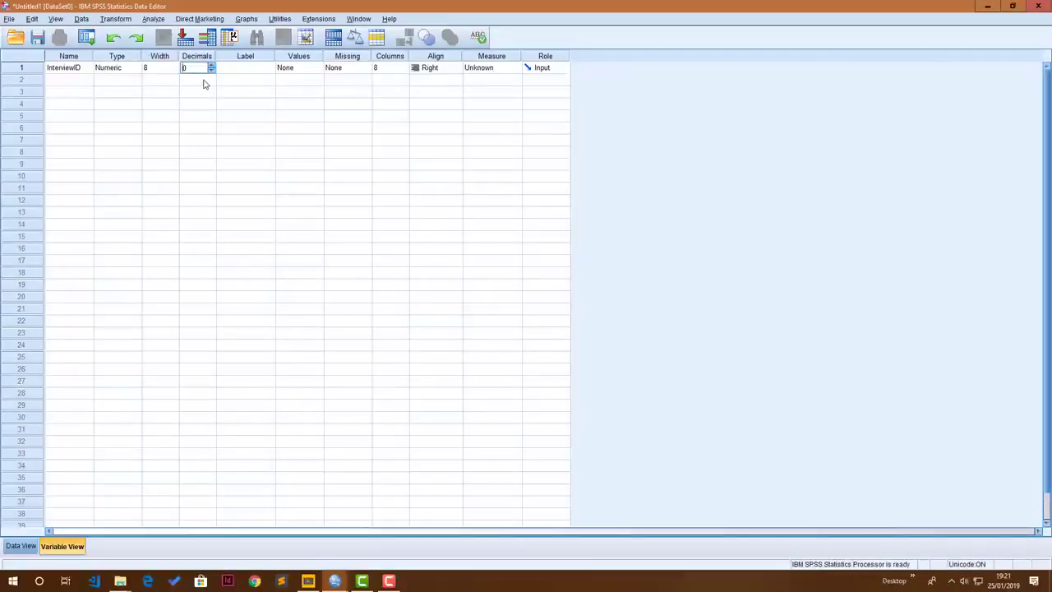
pyautogui.press('Tab')
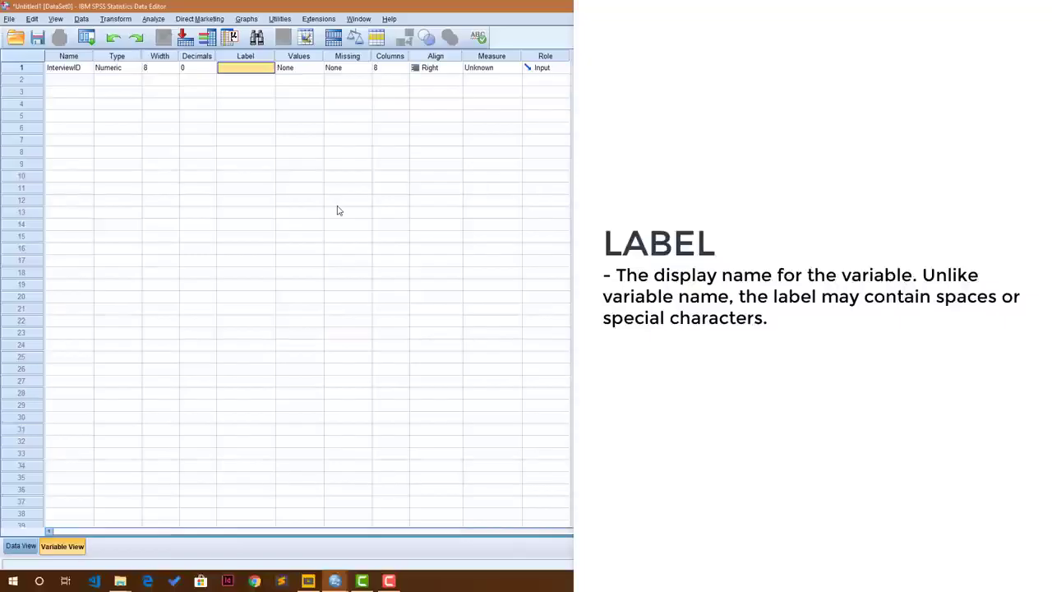
pyautogui.write('Interview ID')
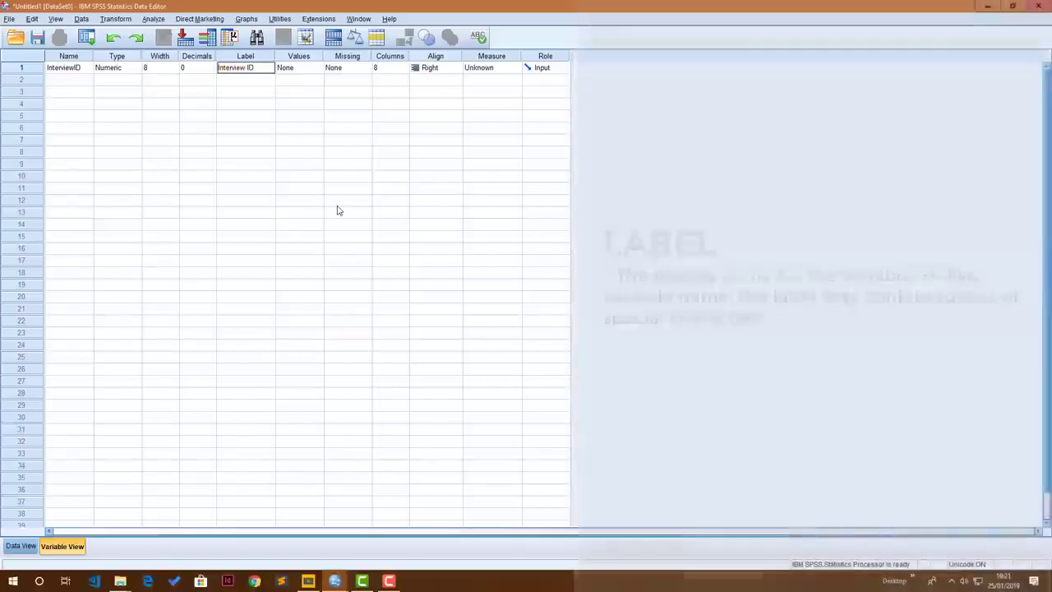
pyautogui.press('Tab')
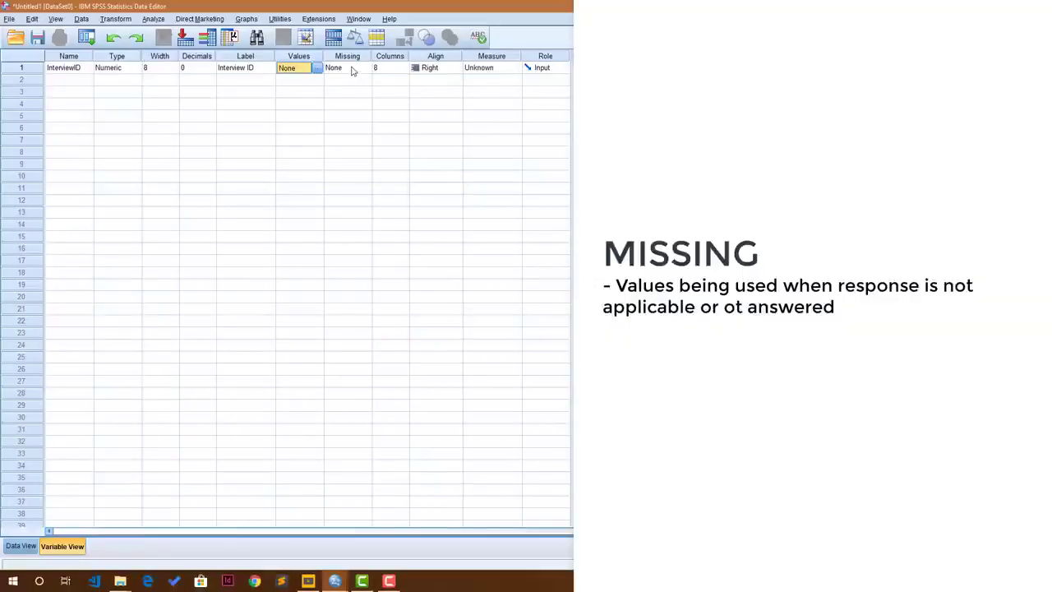
# Set the data column width of the InterviewID variable to 15 characters
pyautogui.click(352, 70)
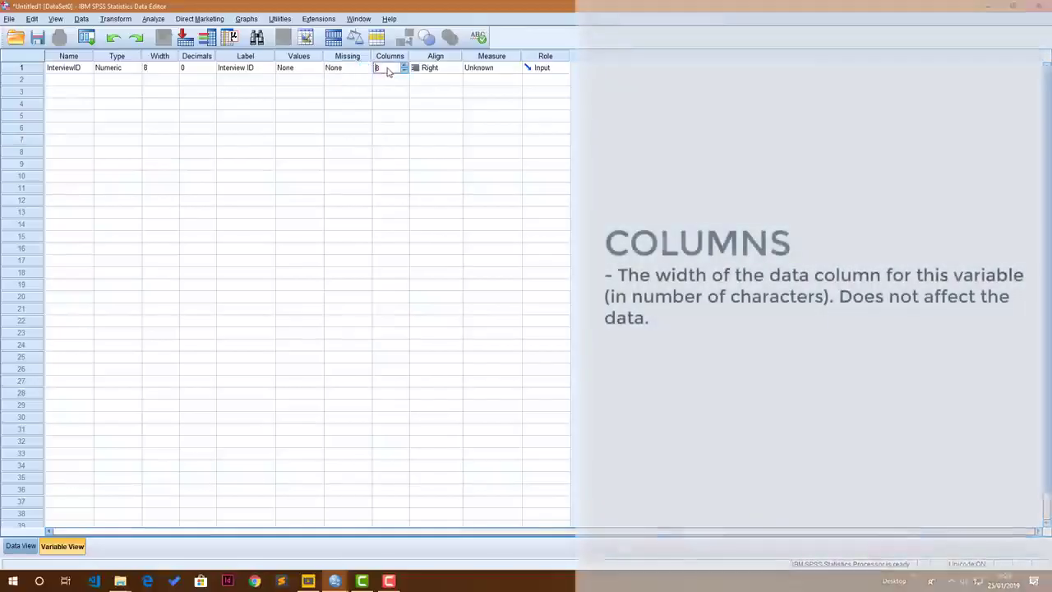
pyautogui.click(382, 69)
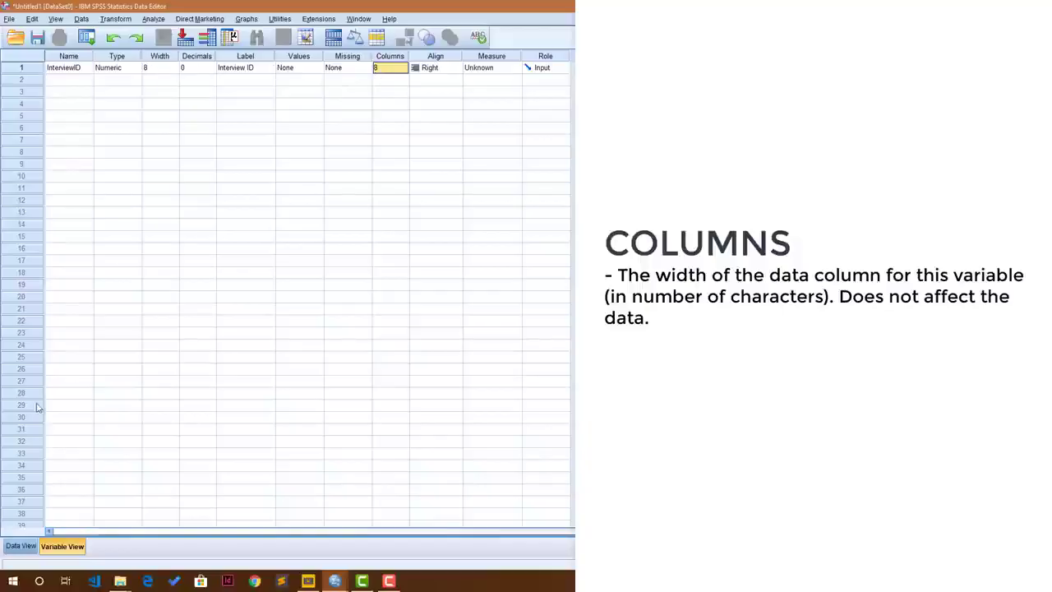
pyautogui.write('15')
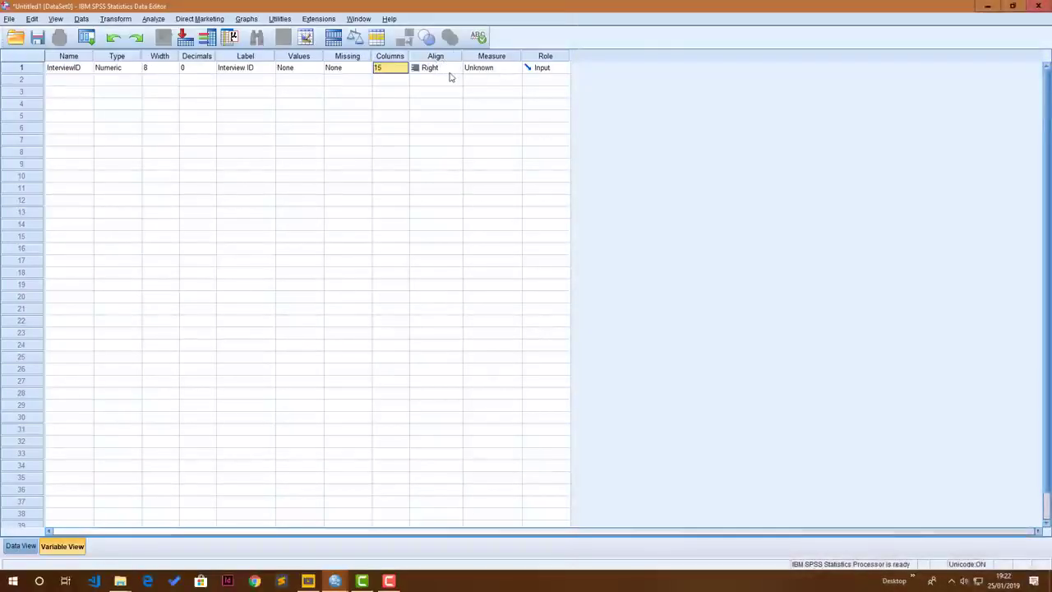
# Keep InterviewID right-aligned and set its measurement level to Nominal
pyautogui.click(448, 74)
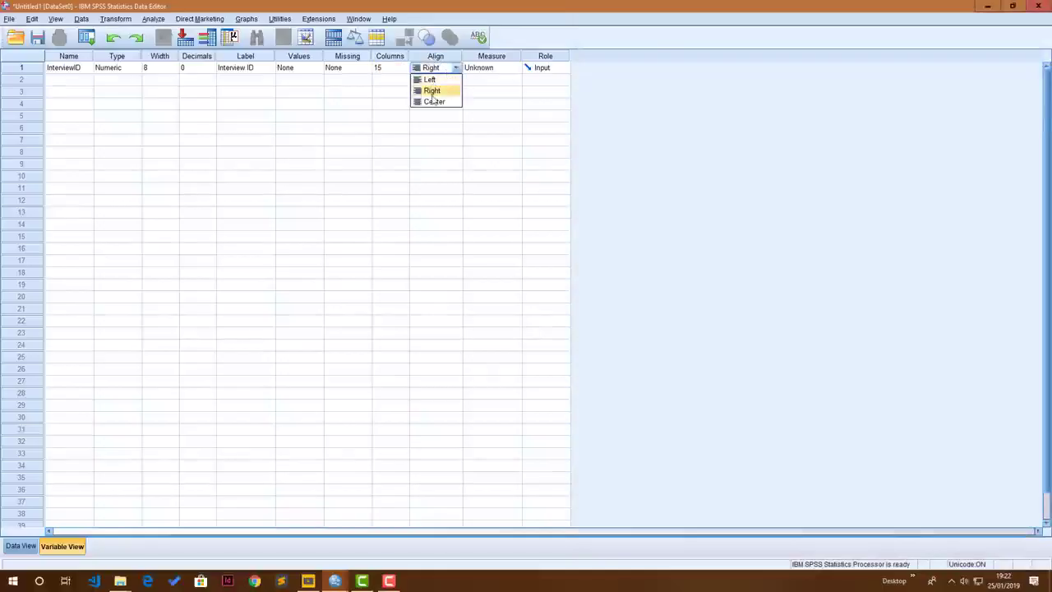
pyautogui.click(434, 69)
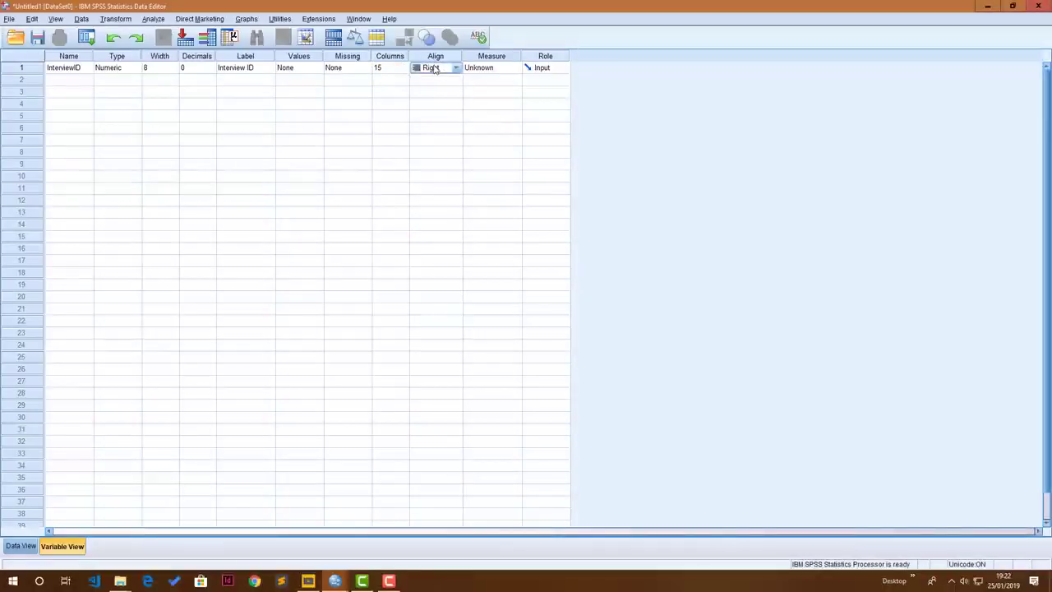
pyautogui.click(504, 68)
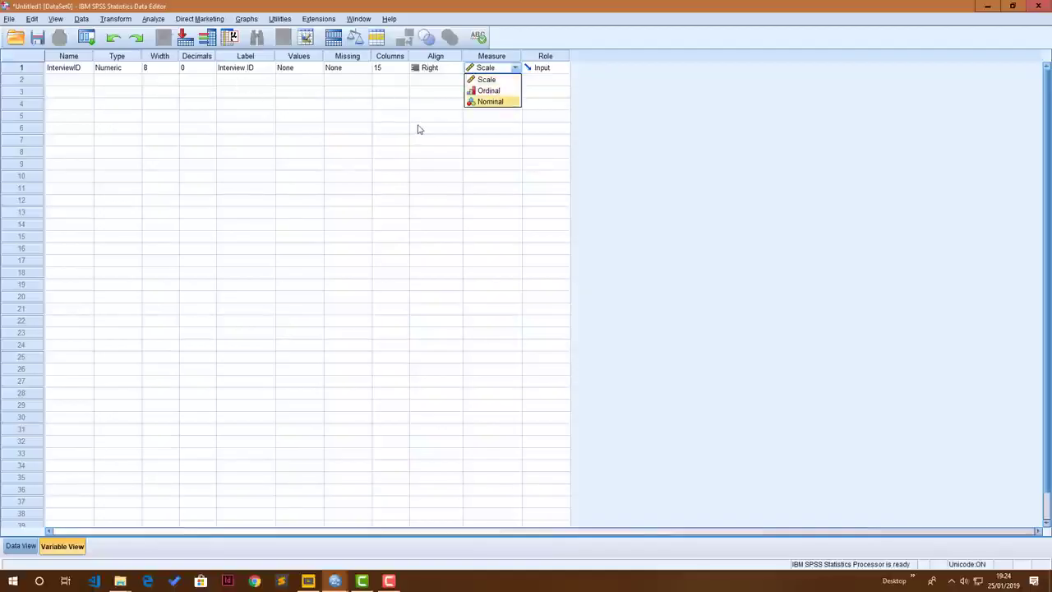
pyautogui.click(492, 102)
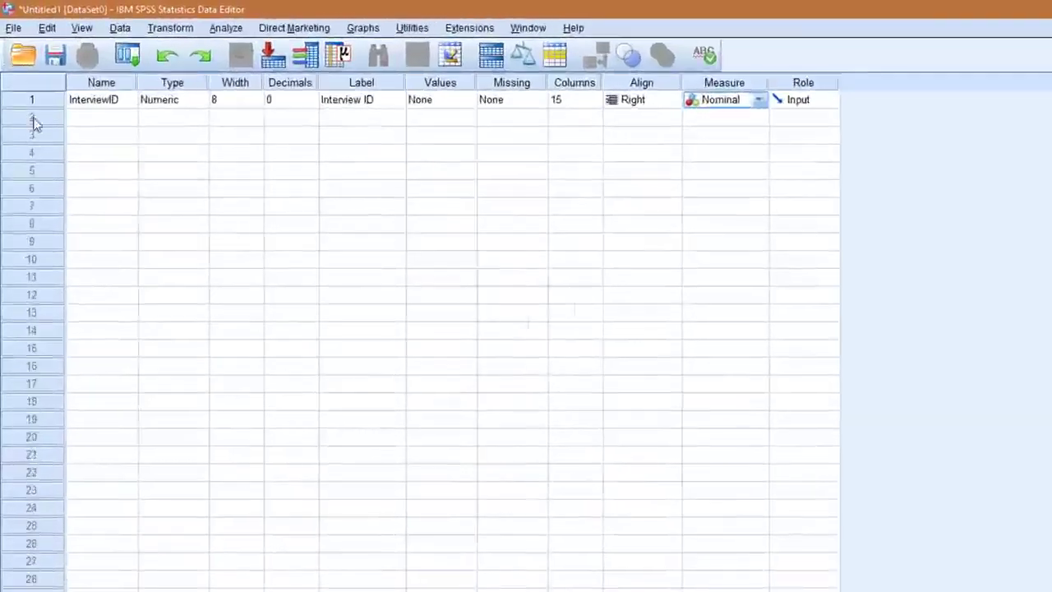
# Add a second variable called Name and set its type to String with 8 characters
pyautogui.click(95, 121)
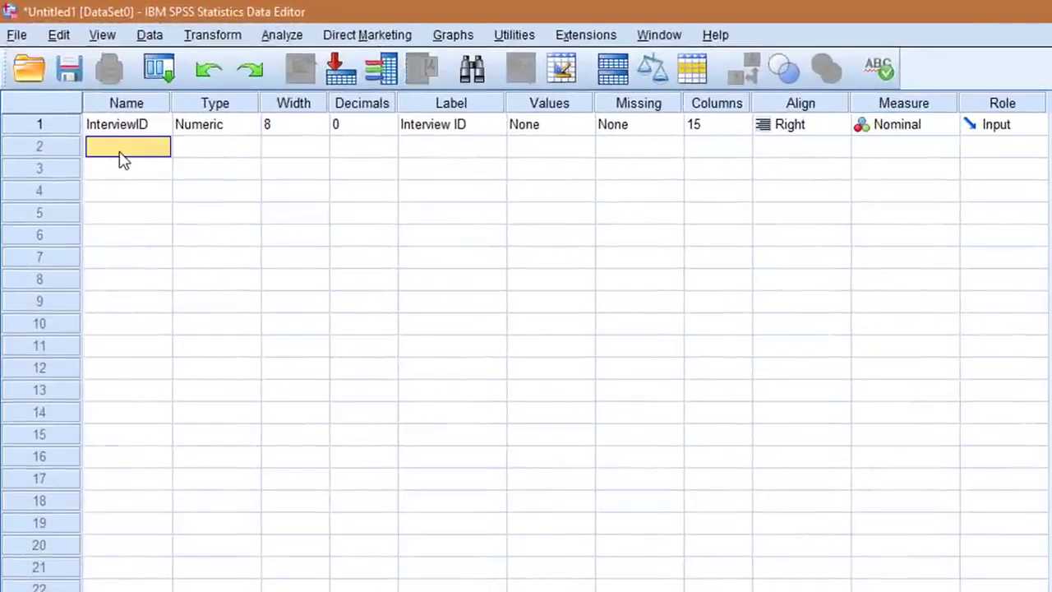
pyautogui.write('Name')
pyautogui.press('Tab')
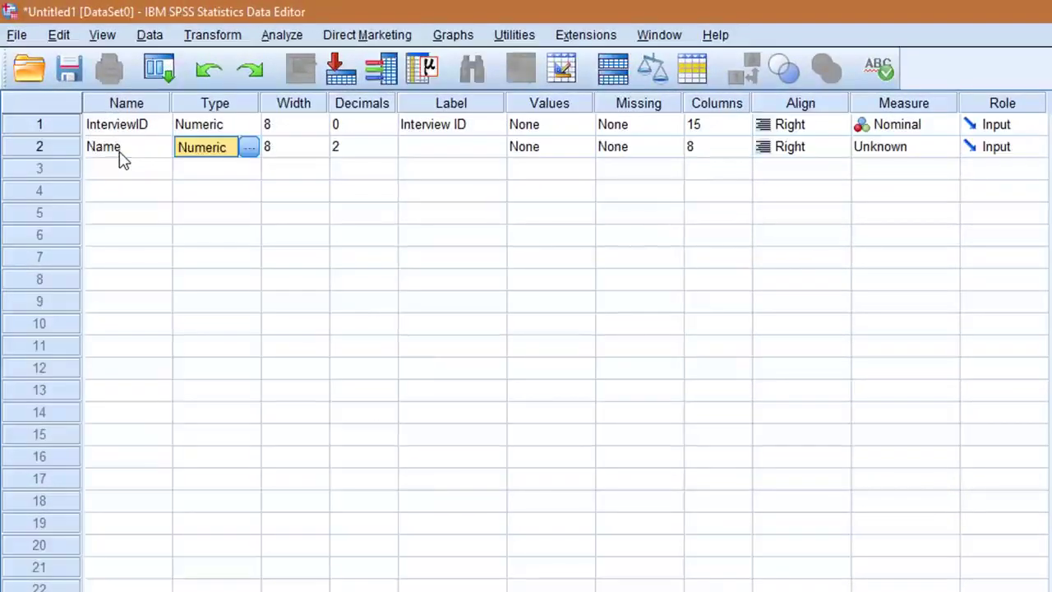
pyautogui.click(250, 150)
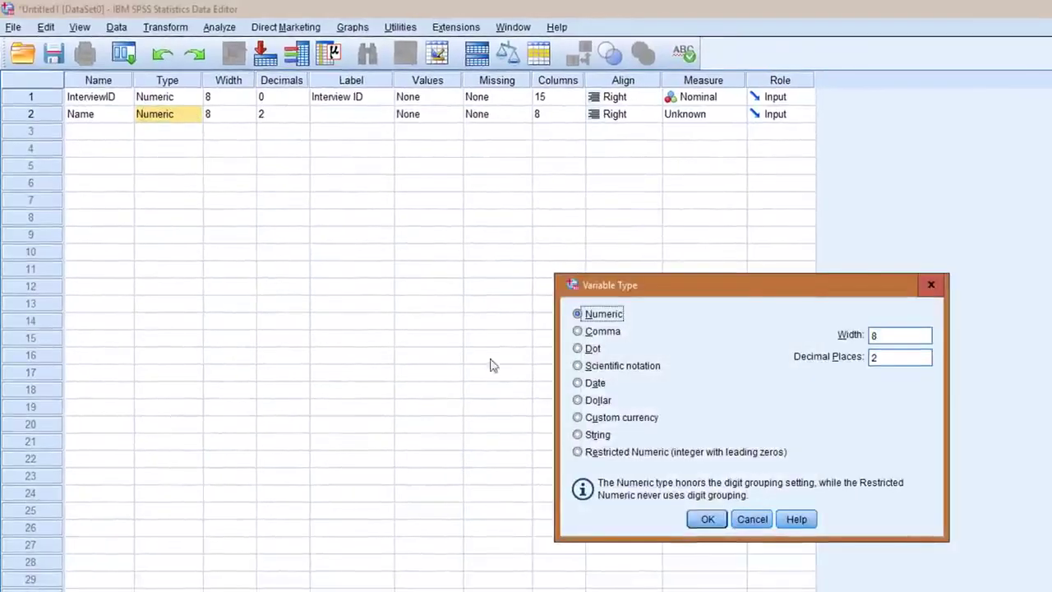
pyautogui.click(577, 435)
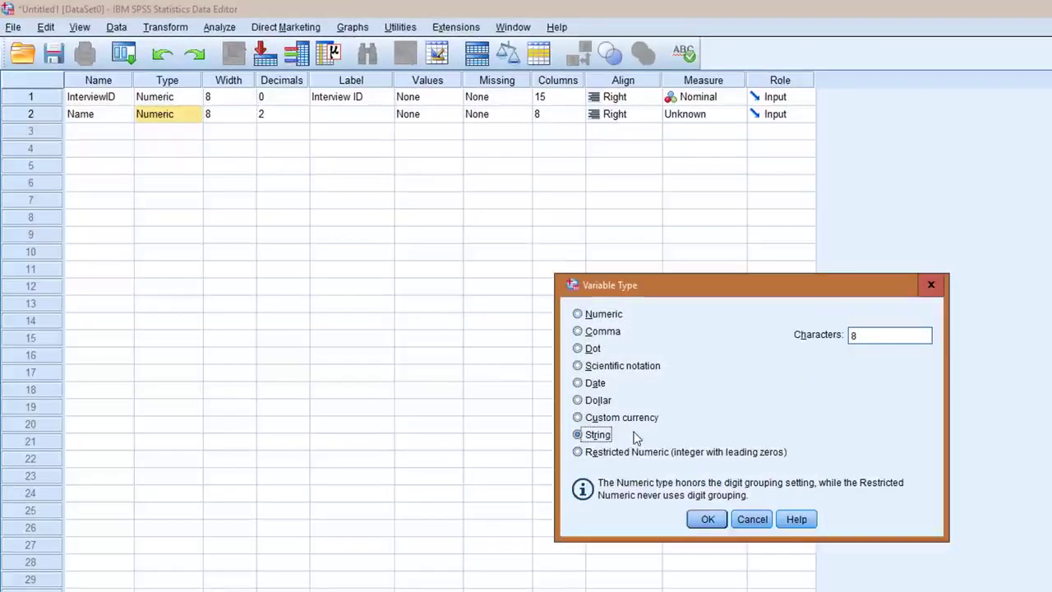
pyautogui.click(708, 519)
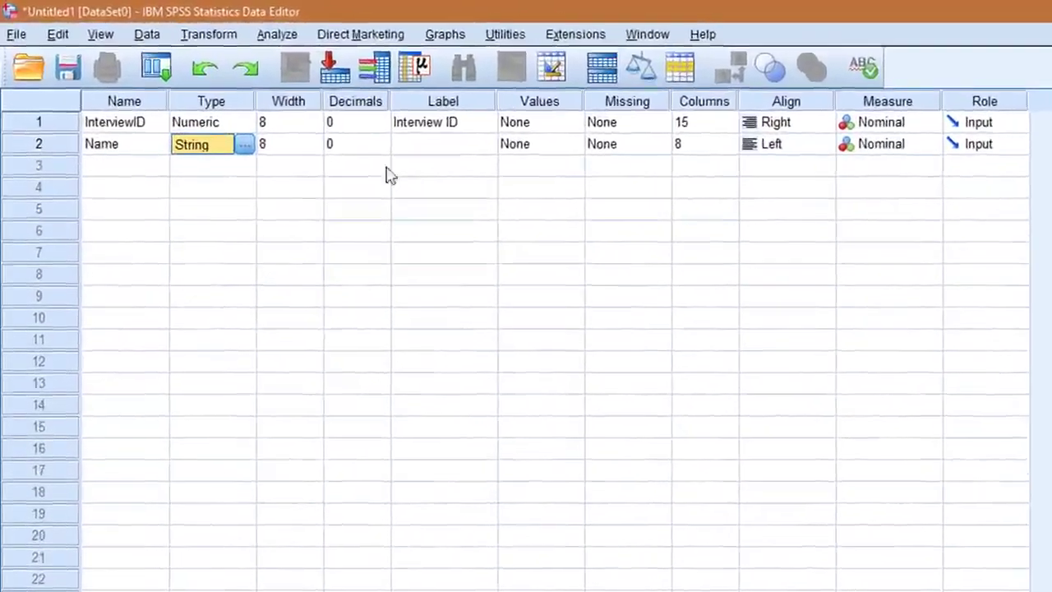
# Label the second variable "Name" and keep its measurement level as Nominal
pyautogui.click(438, 144)
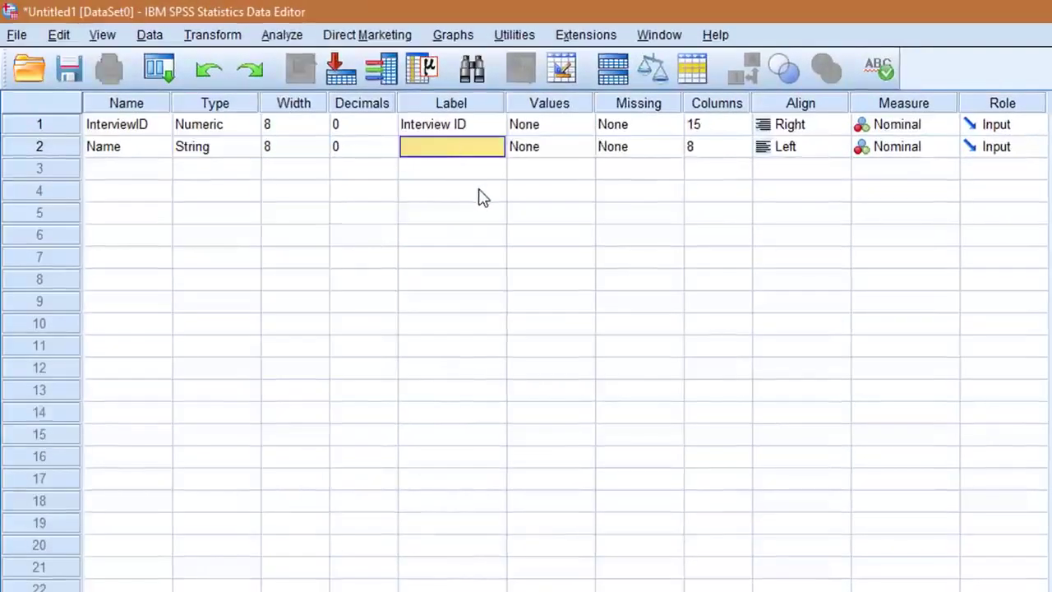
pyautogui.write('Name')
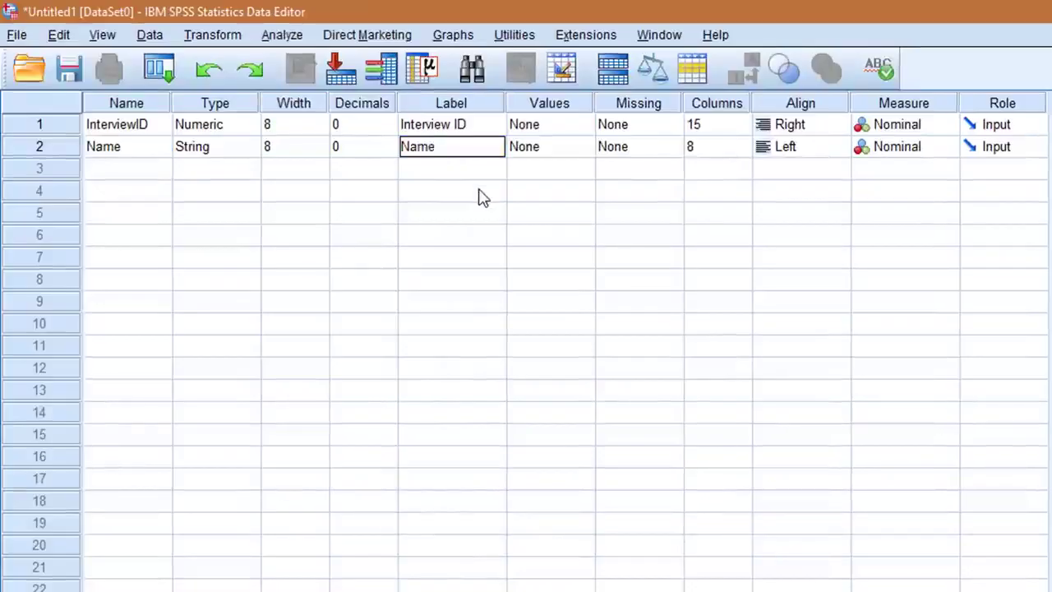
pyautogui.press('Tab')
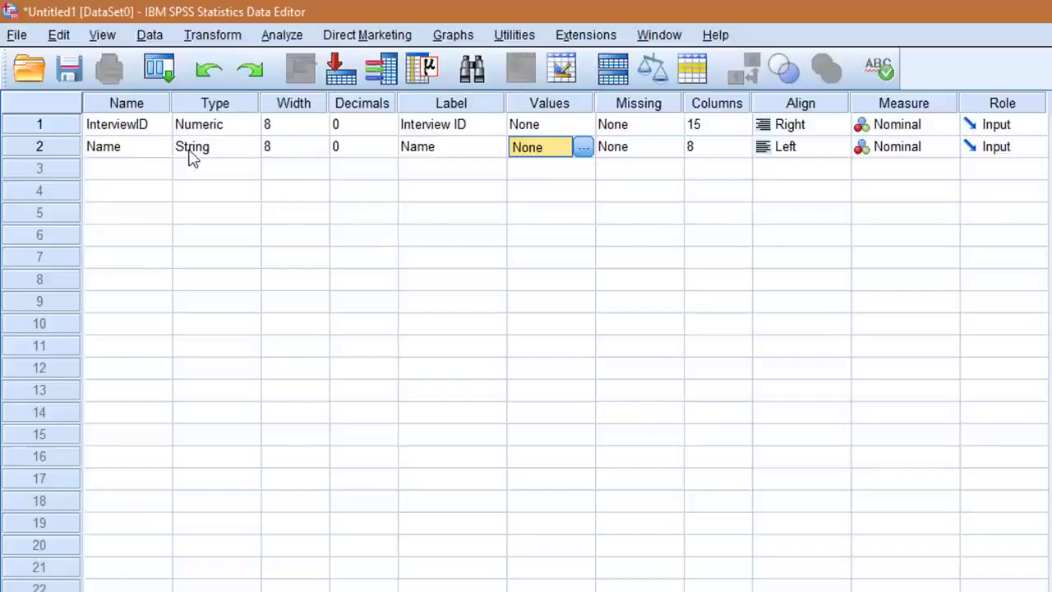
pyautogui.click(910, 148)
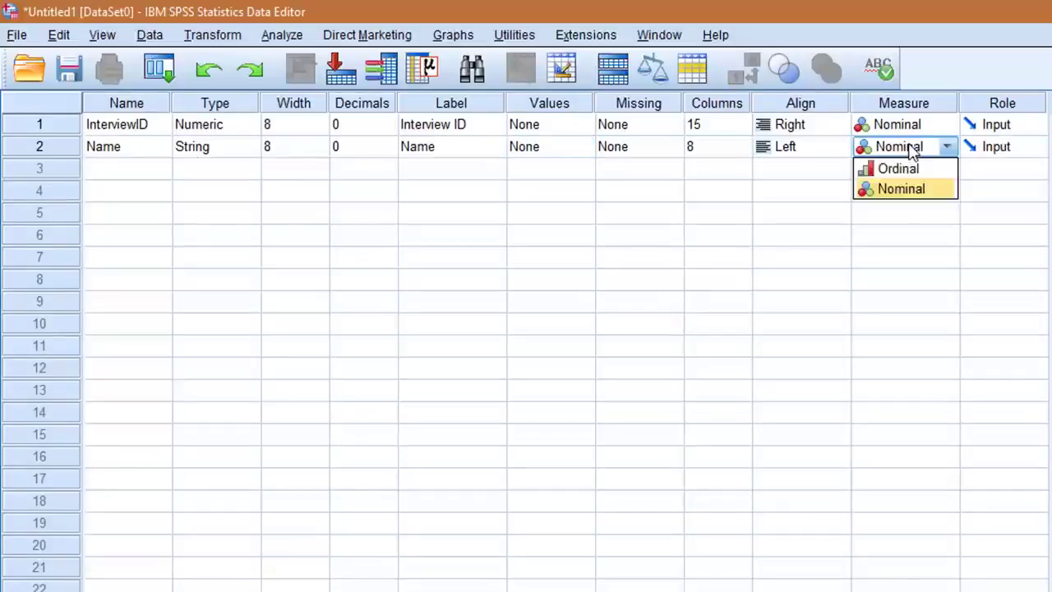
pyautogui.click(894, 190)
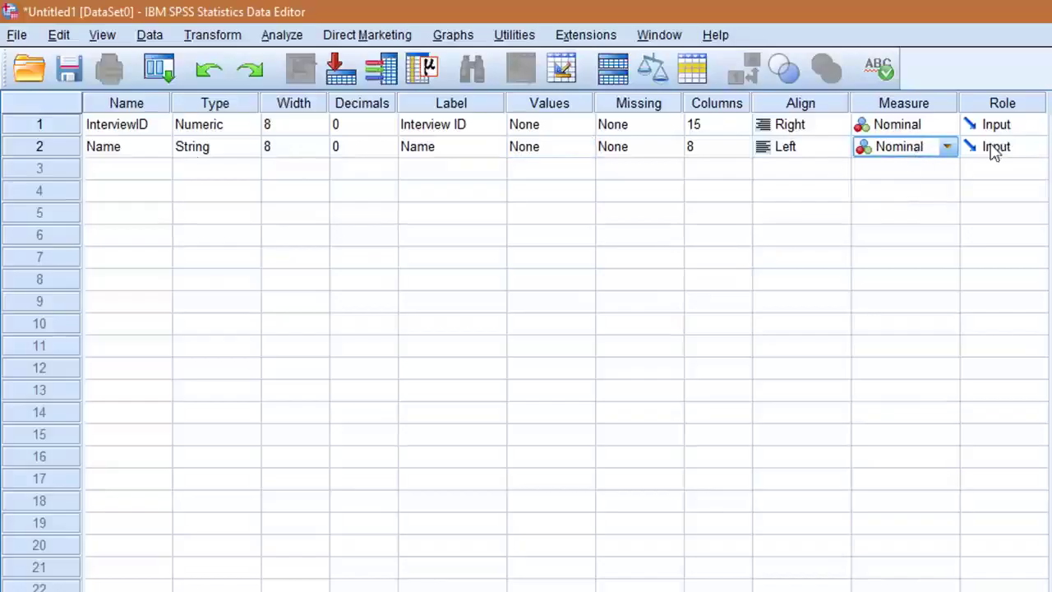
# Add a third variable called Gender, keep it Numeric, and set its decimals to 0
pyautogui.click(105, 171)
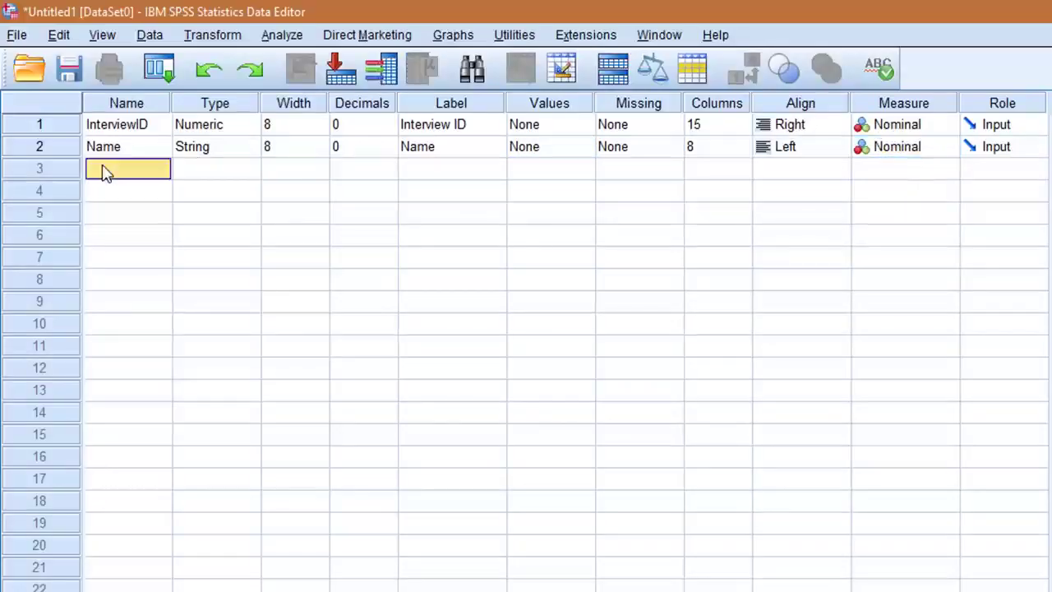
pyautogui.write('Gender')
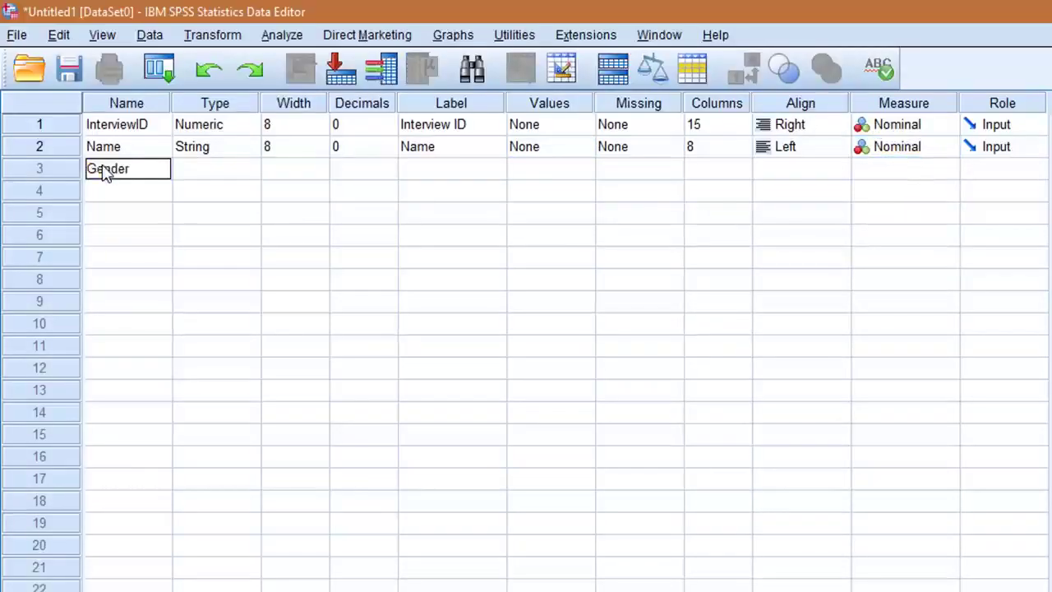
pyautogui.press('Tab')
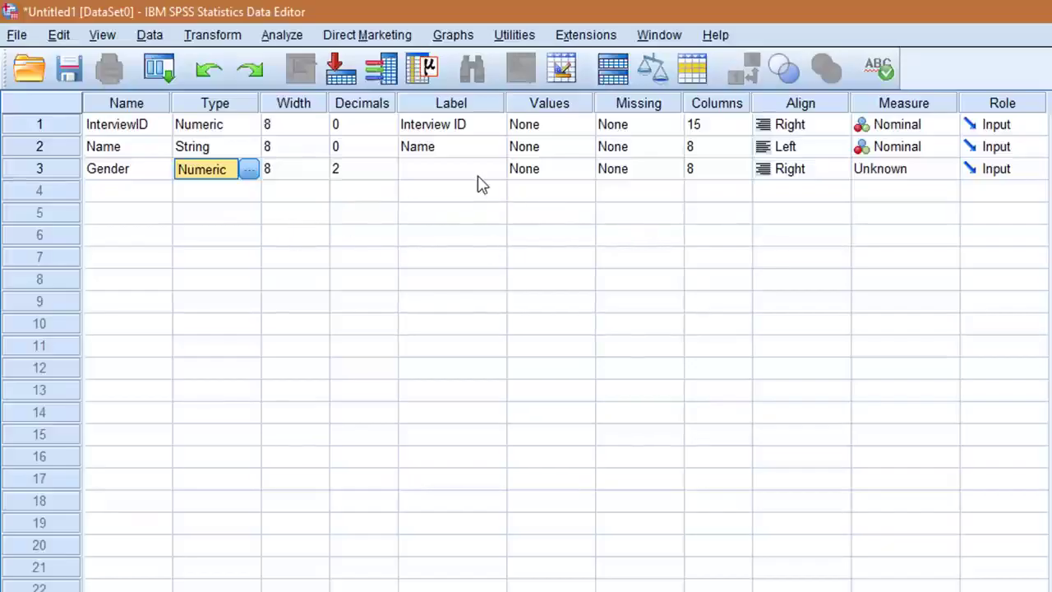
pyautogui.click(368, 169)
pyautogui.doubleClick(389, 173)
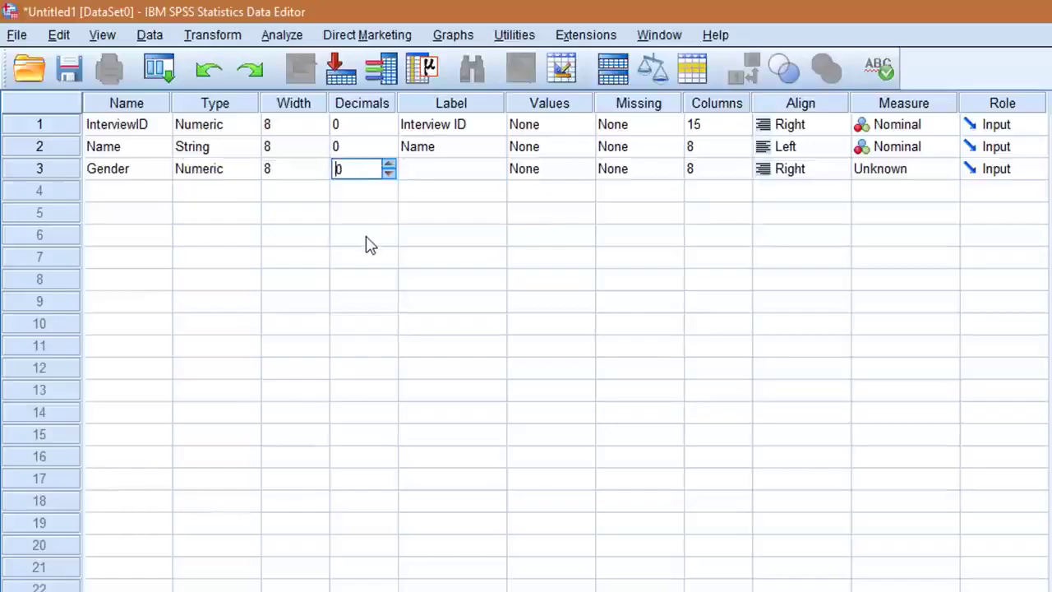
pyautogui.press('Tab')
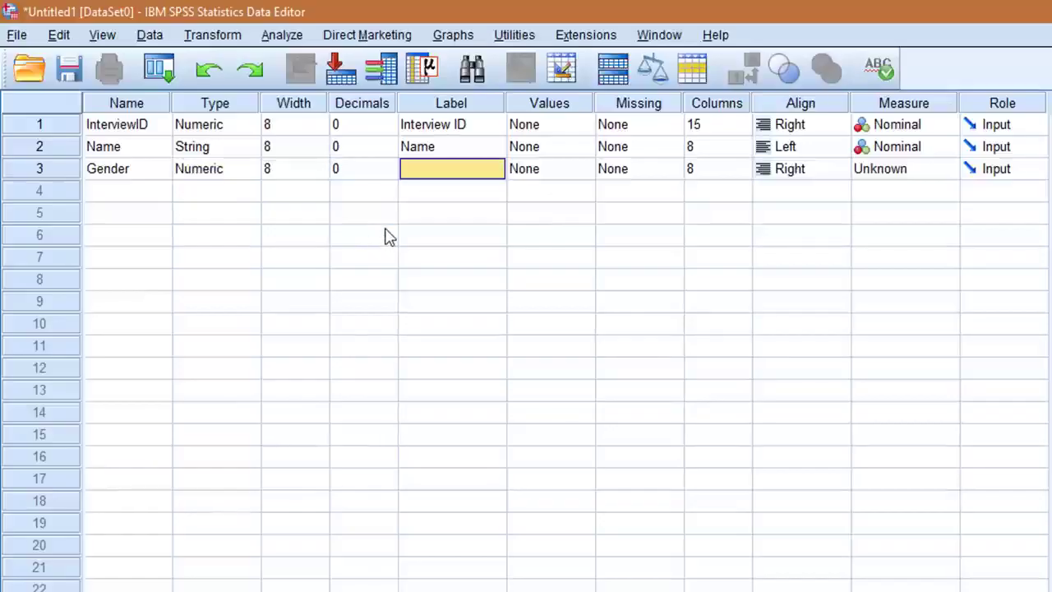
# Label the third variable "Gender" and add the value label 1 = "Male" to it
pyautogui.write('Gender')
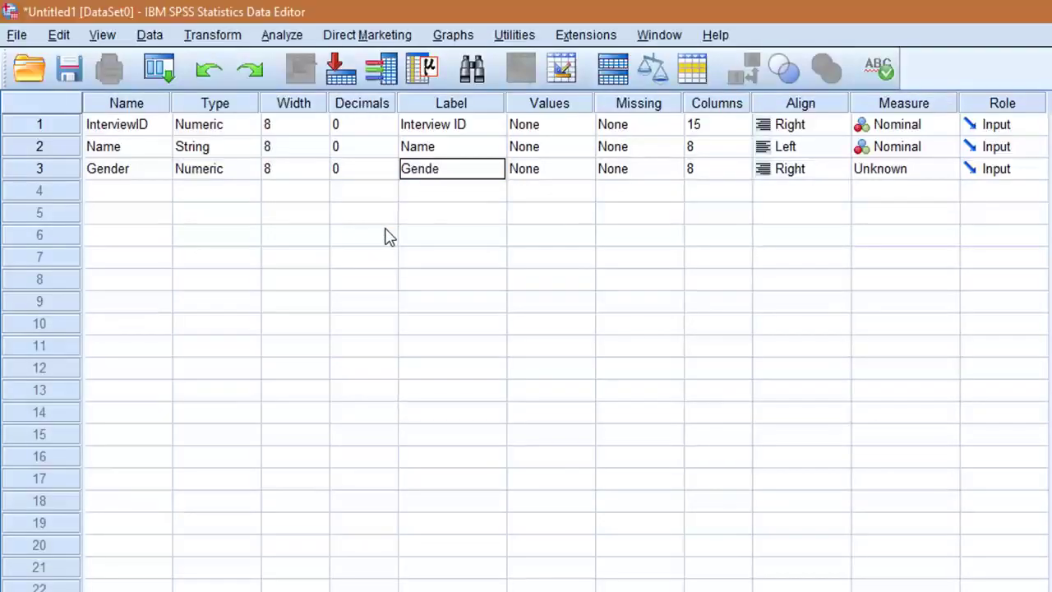
pyautogui.press('Tab')
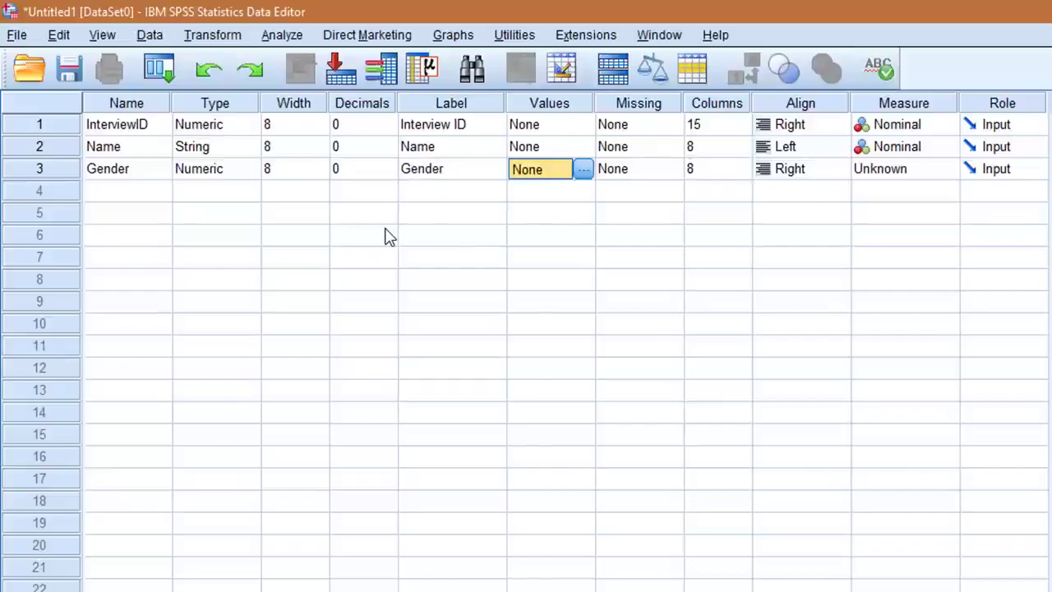
pyautogui.click(583, 168)
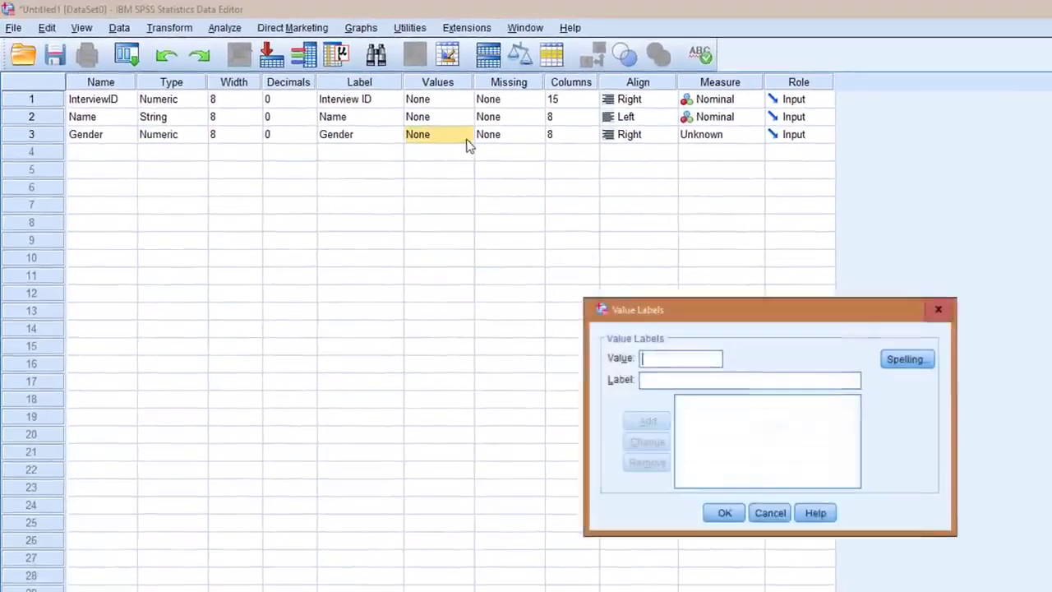
pyautogui.write('1')
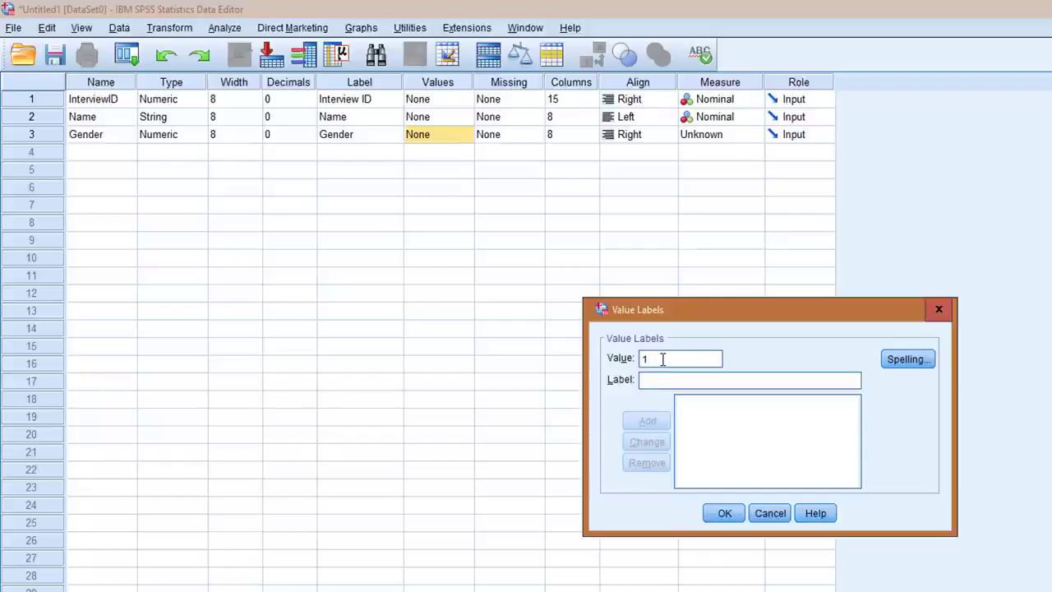
pyautogui.write('Male')
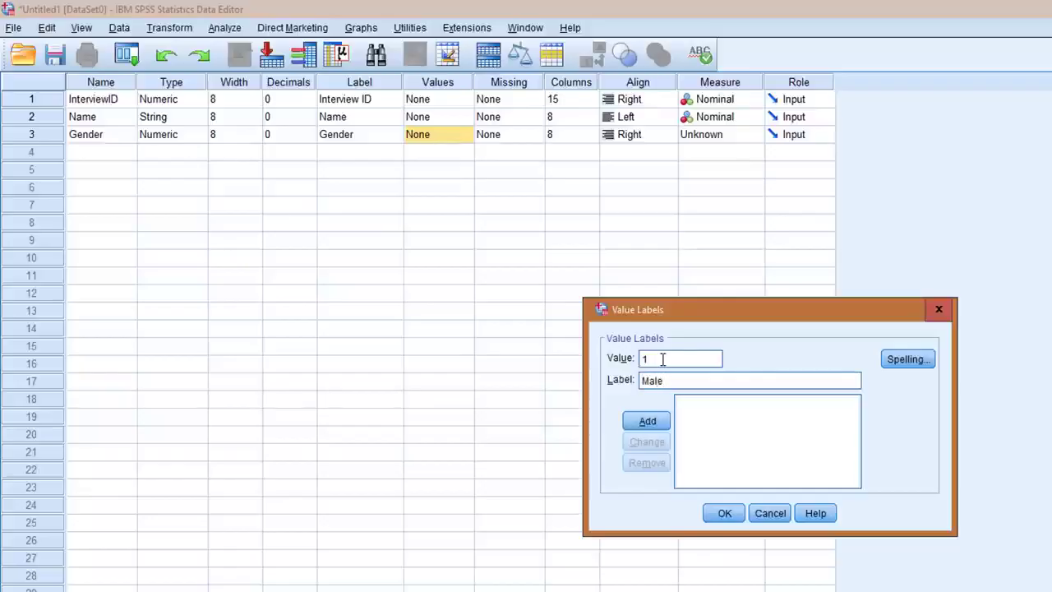
pyautogui.click(647, 421)
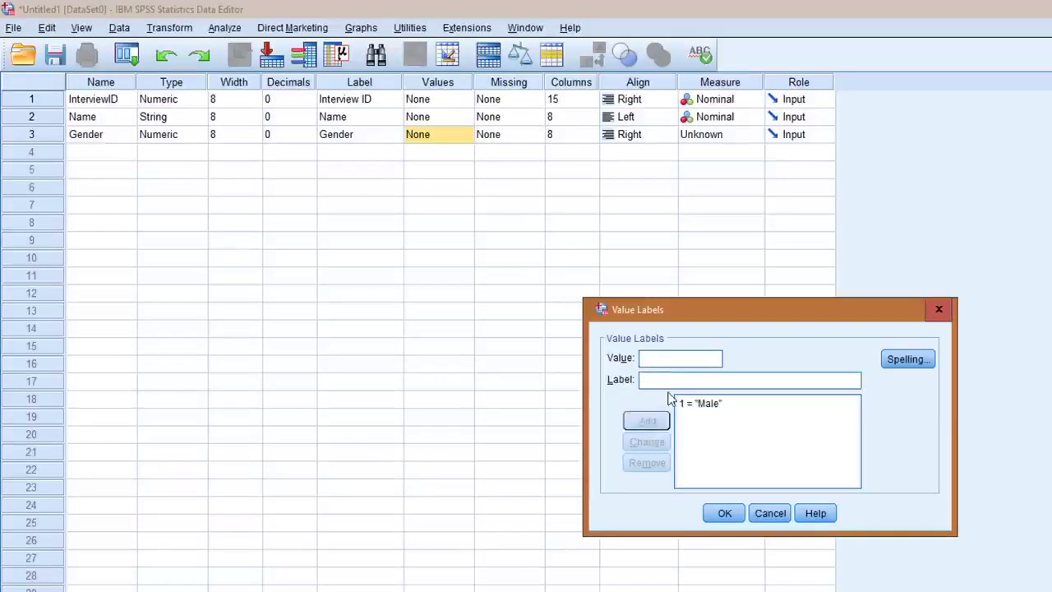
# Add the value label 2 = "Female" to Gender and set its measurement level to Nominal
pyautogui.press('Tab')
pyautogui.write('M')
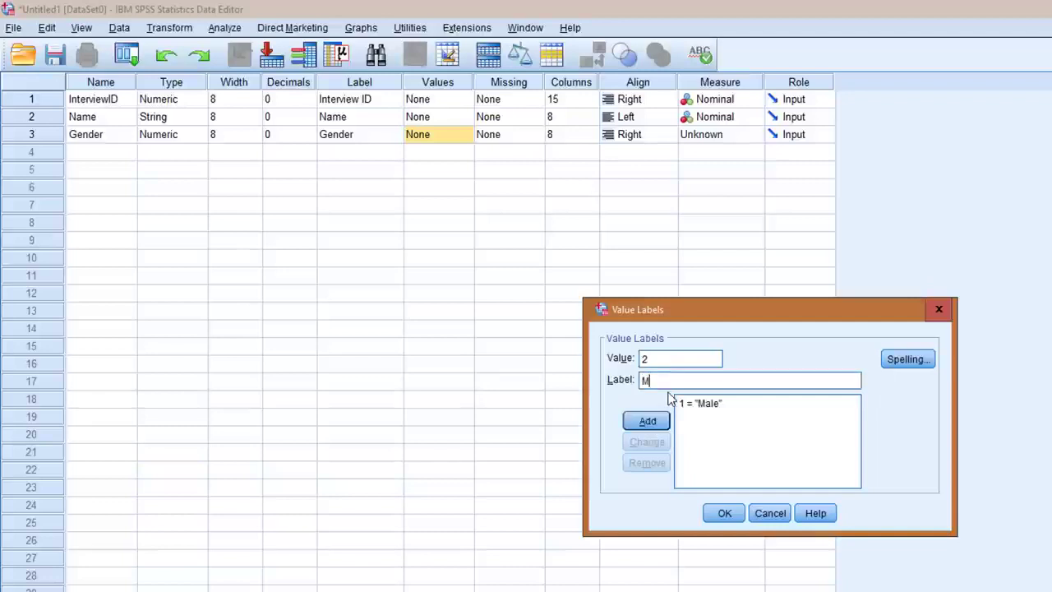
pyautogui.press('BackSpace')
pyautogui.write('Female')
pyautogui.click(659, 423)
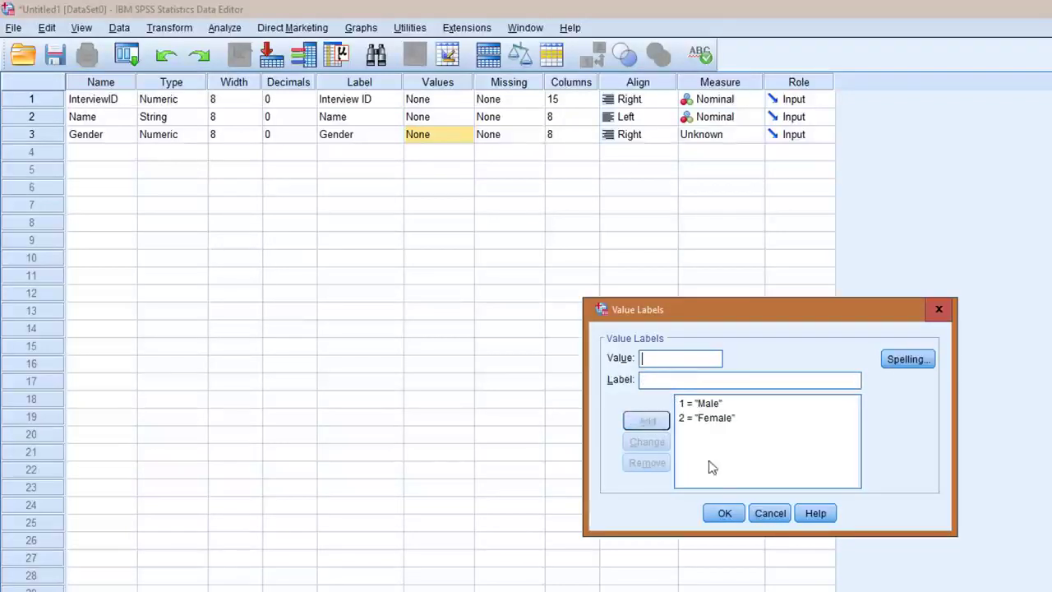
pyautogui.click(724, 513)
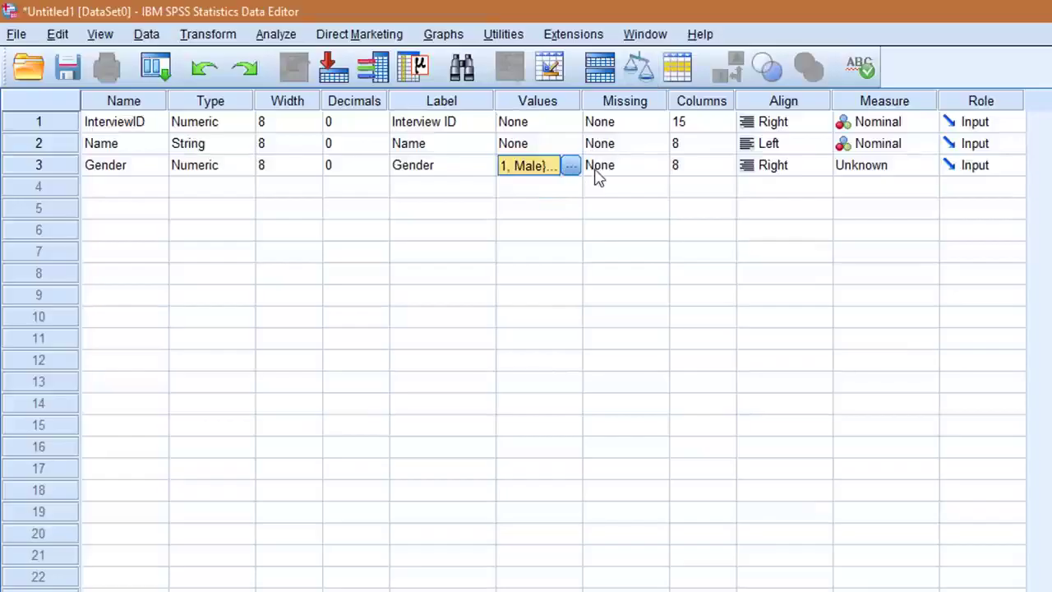
pyautogui.click(894, 168)
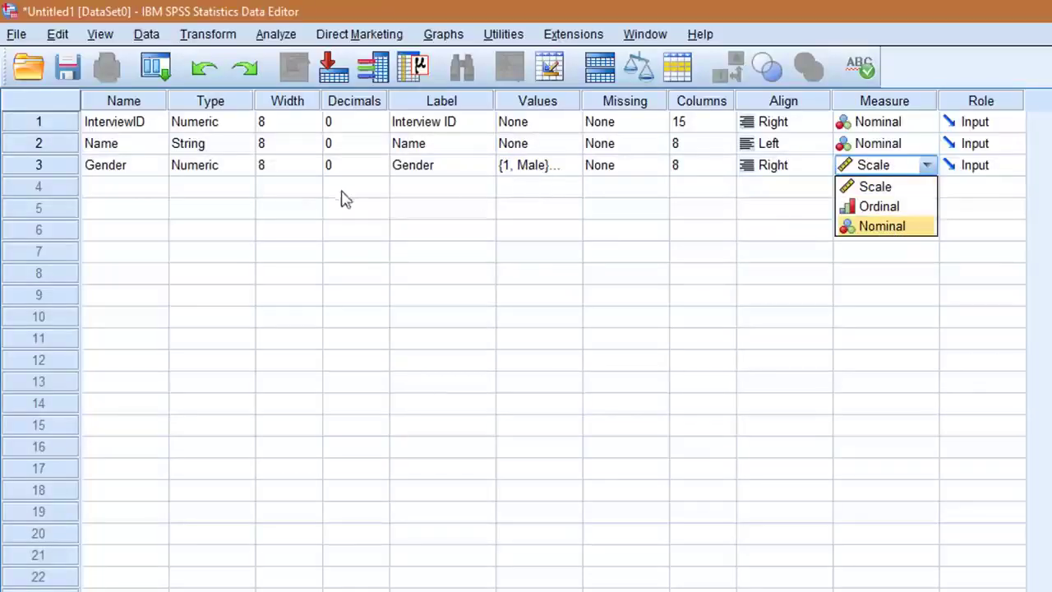
pyautogui.click(883, 225)
# Add a fourth variable called Age, keep it Numeric with 2 decimals, and label it "Age"
pyautogui.click(116, 194)
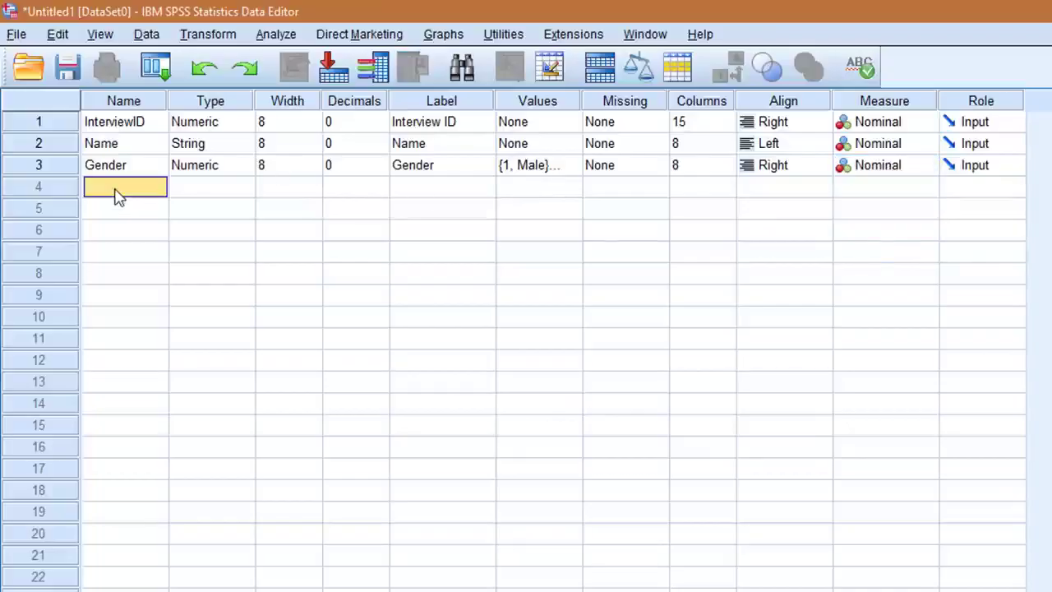
pyautogui.write('Age')
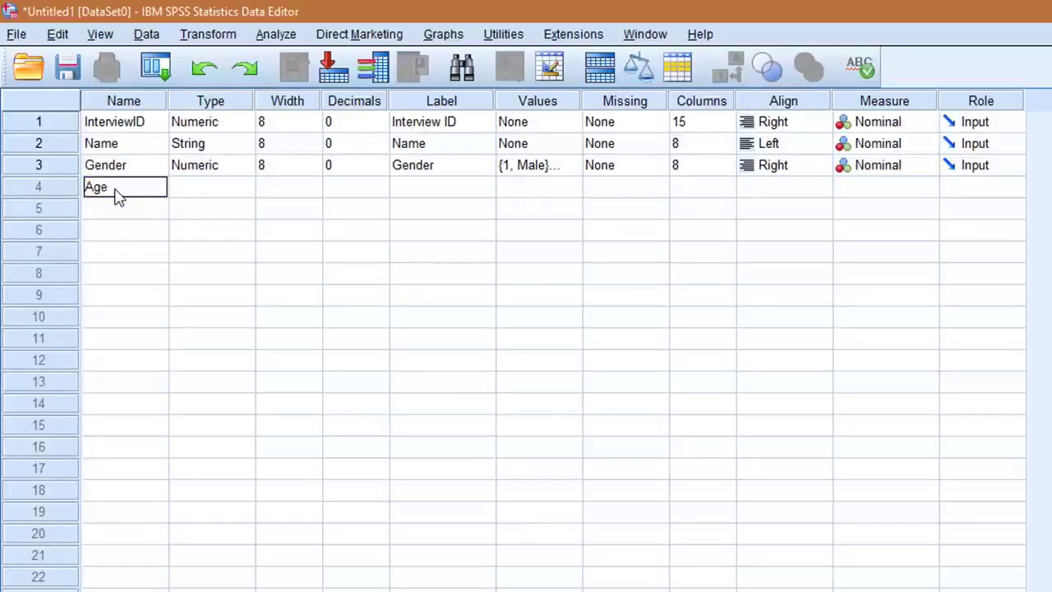
pyautogui.press('Tab')
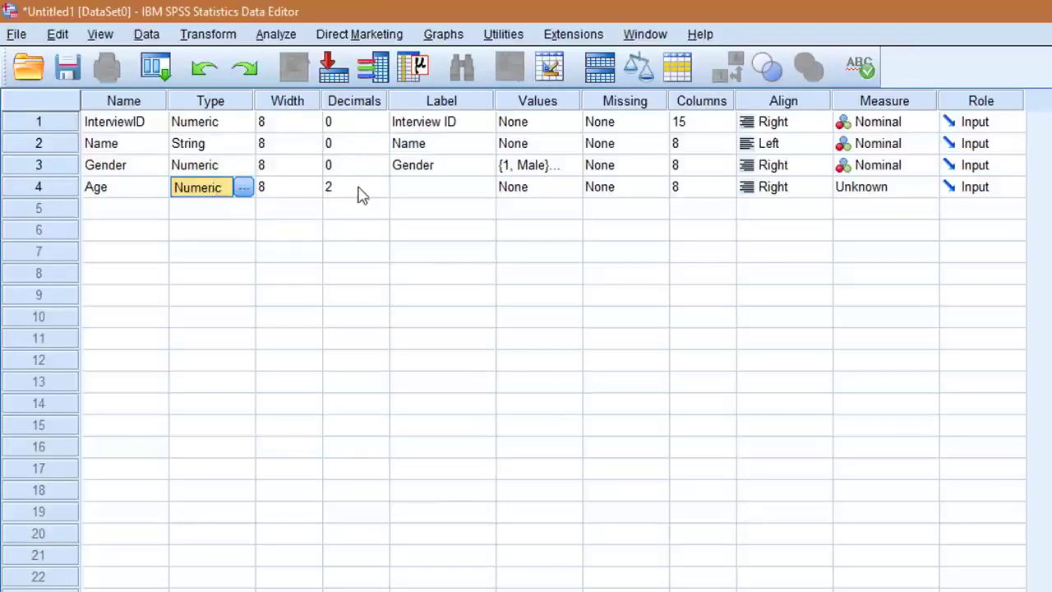
pyautogui.click(424, 195)
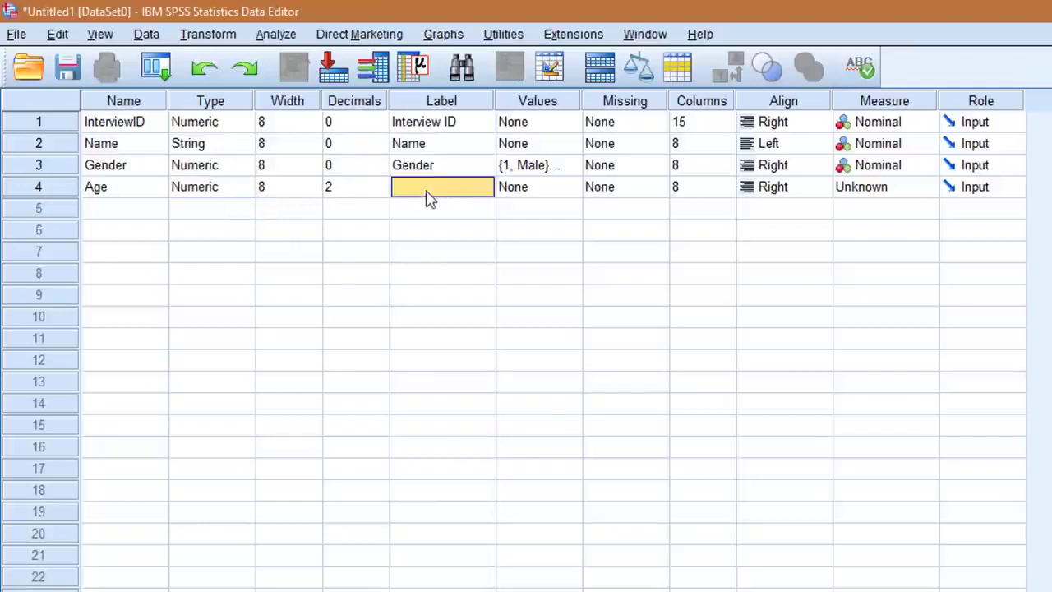
pyautogui.write('Ag')
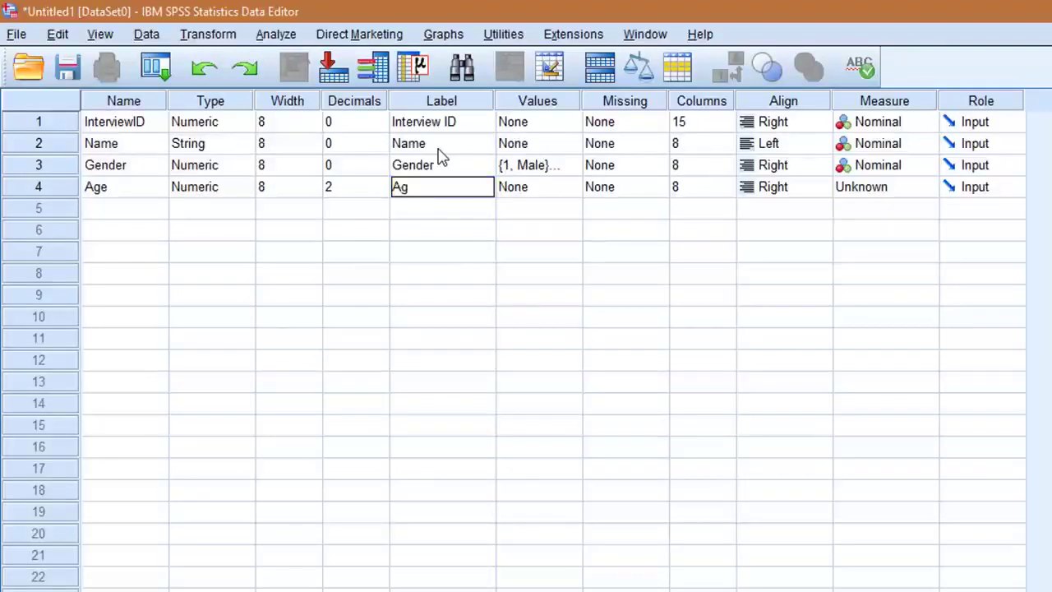
pyautogui.write('e')
# Leave the Age variable without value labels and set its measurement level to Scale
pyautogui.click(512, 195)
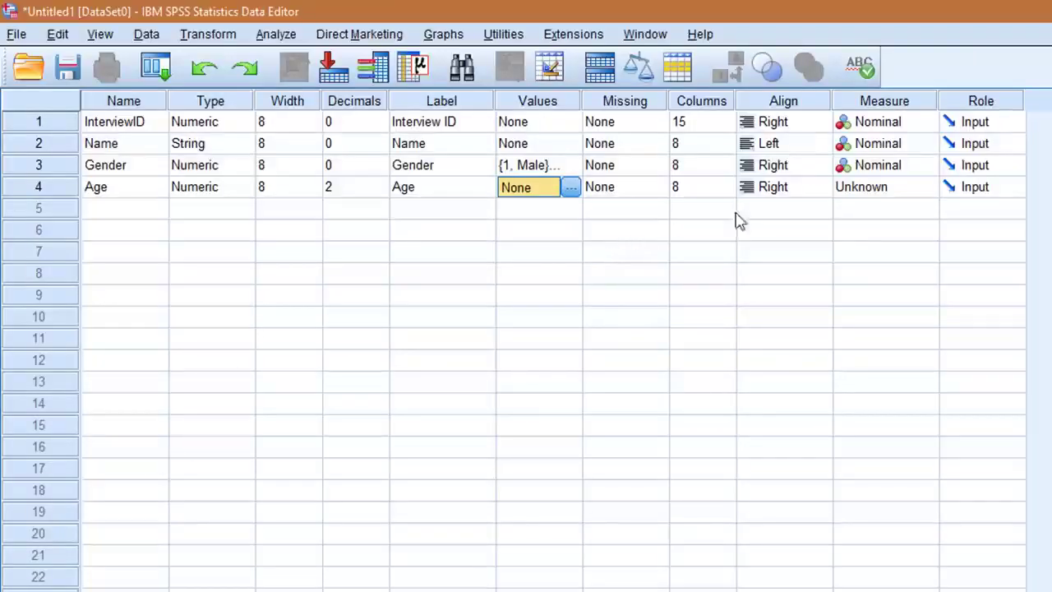
pyautogui.click(904, 189)
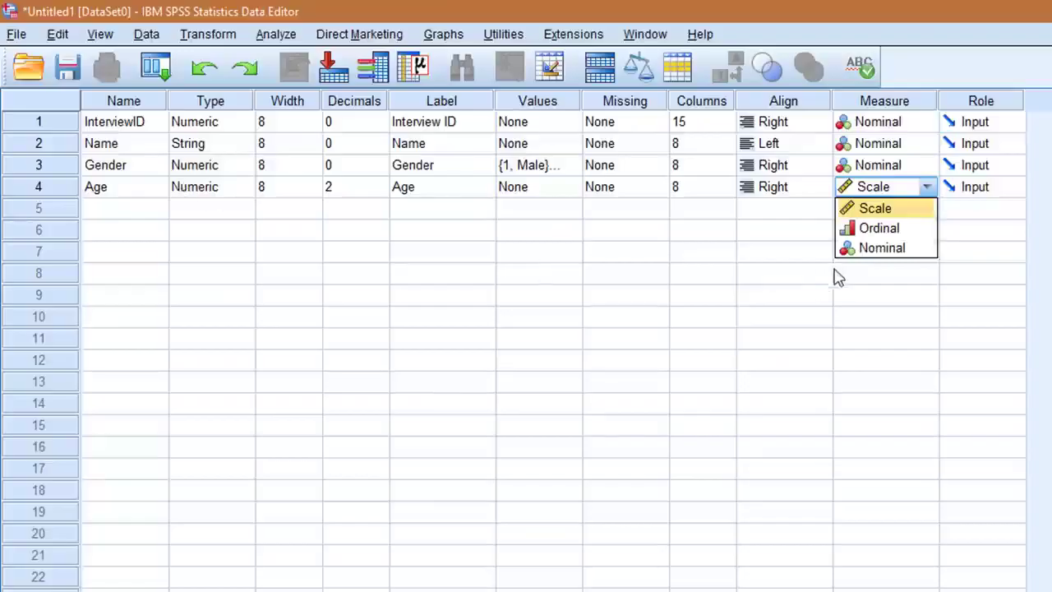
pyautogui.click(892, 209)
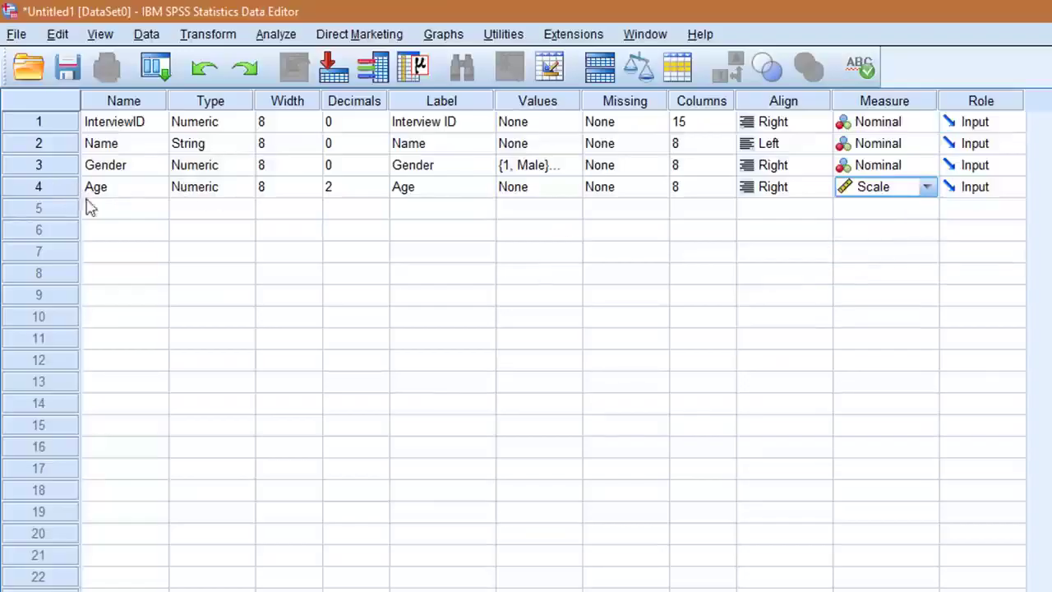
# Add a fifth variable called Rice, keep it Numeric, and set its decimals to 0
pyautogui.click(117, 215)
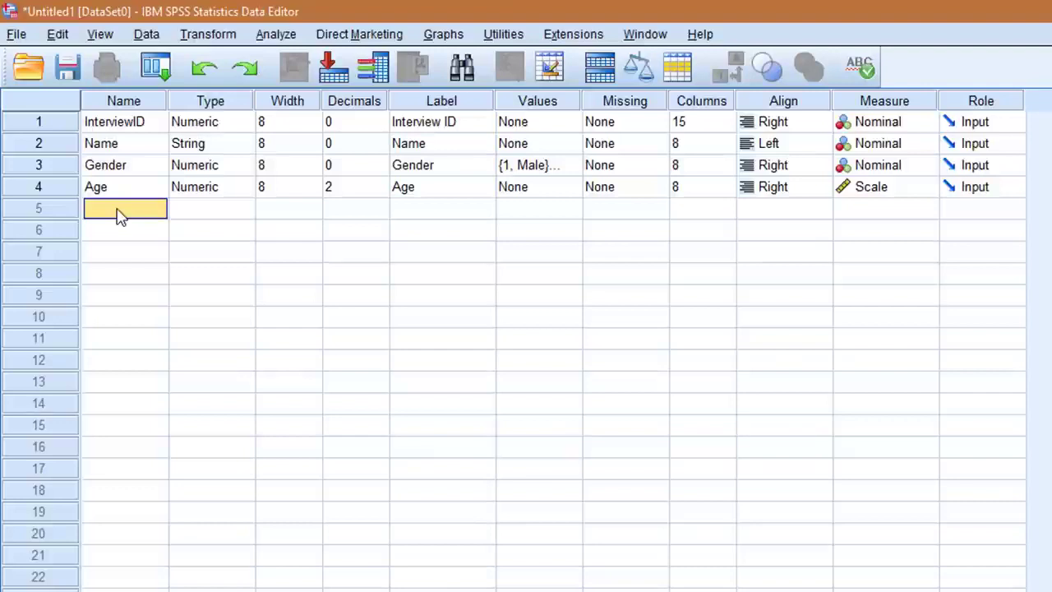
pyautogui.write('Rice')
pyautogui.press('Tab')
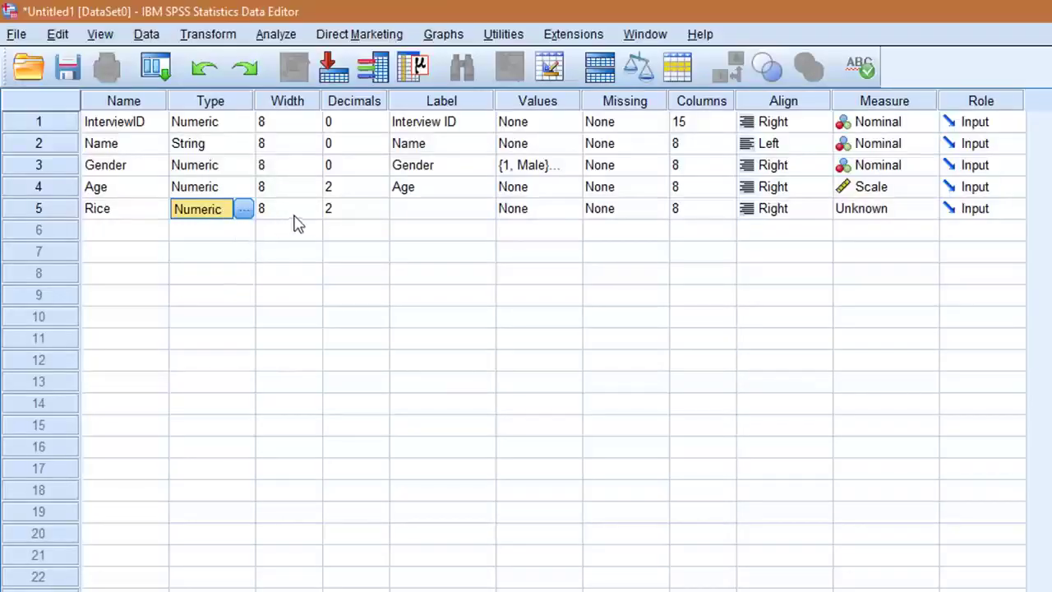
pyautogui.click(371, 210)
pyautogui.doubleClick(380, 214)
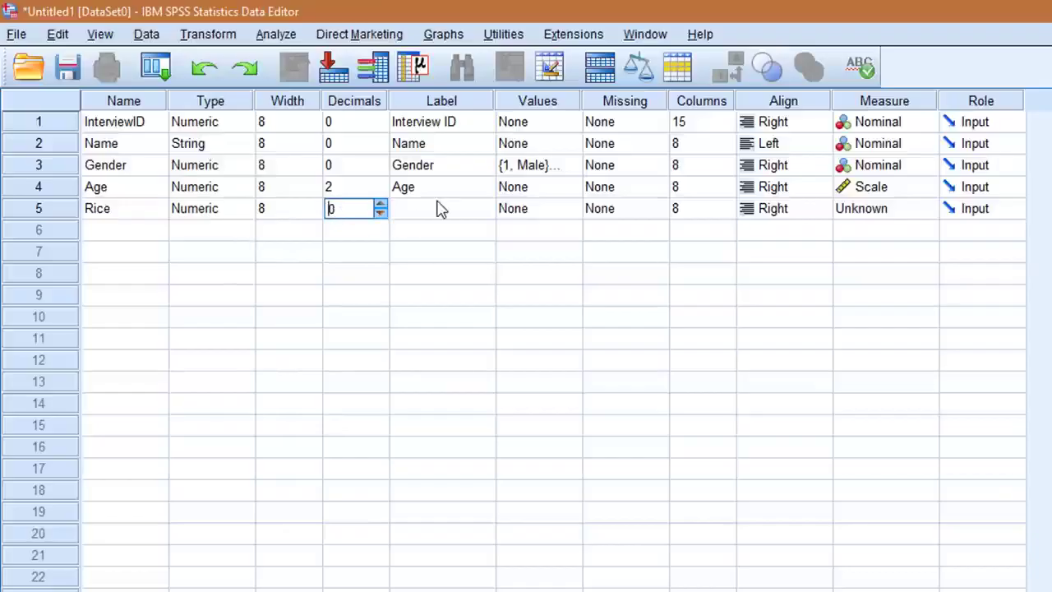
# Label the Rice variable "Did you eat rice in the past 7 days"
pyautogui.click(436, 209)
pyautogui.write('Rice')
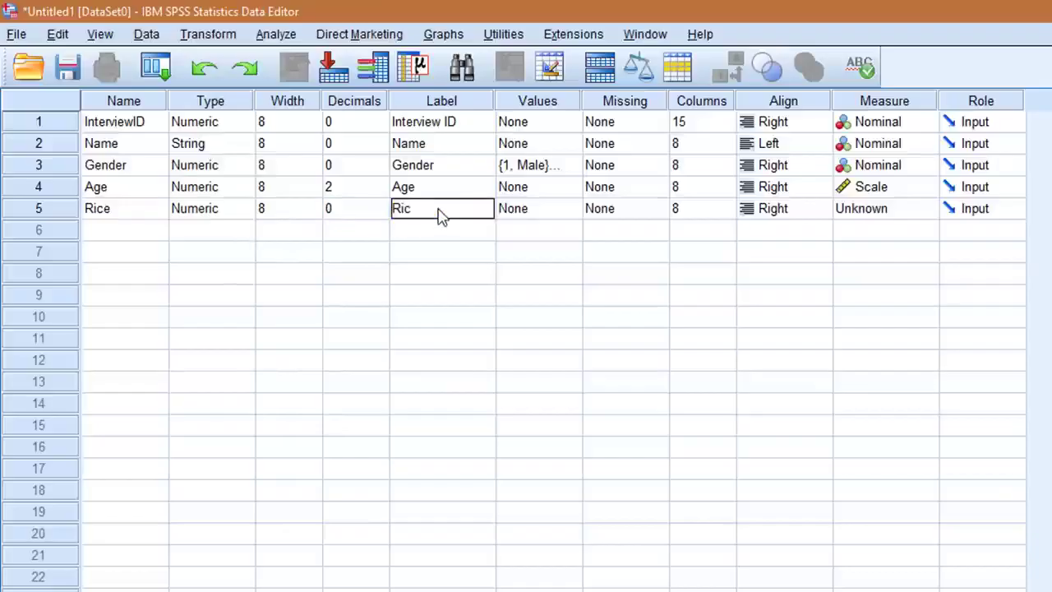
pyautogui.press('BackSpace')
pyautogui.press('BackSpace')
pyautogui.press('BackSpace')
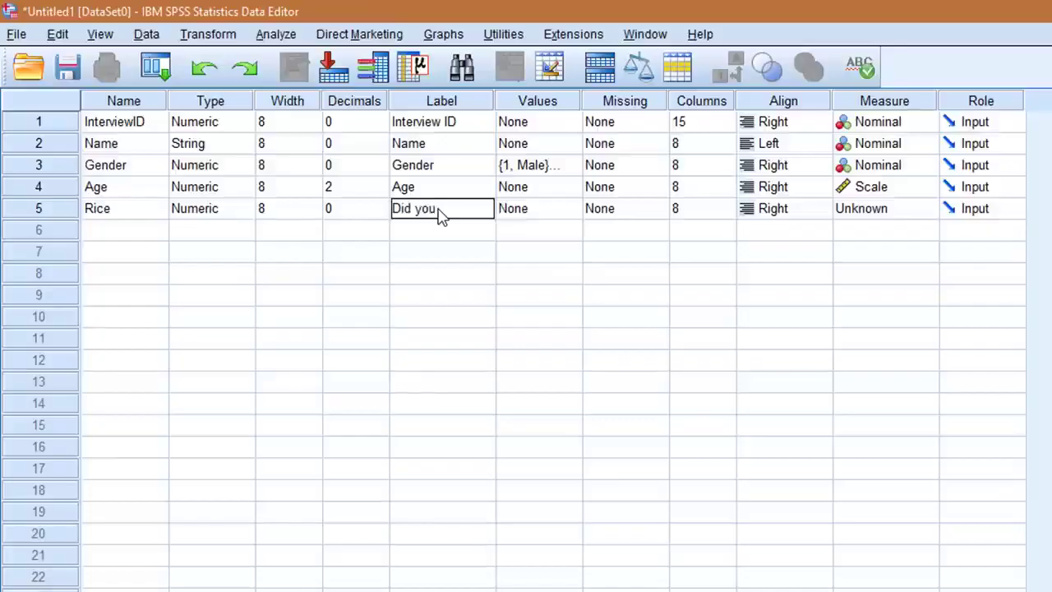
pyautogui.write('Did you eat rice')
pyautogui.write(' in the past')
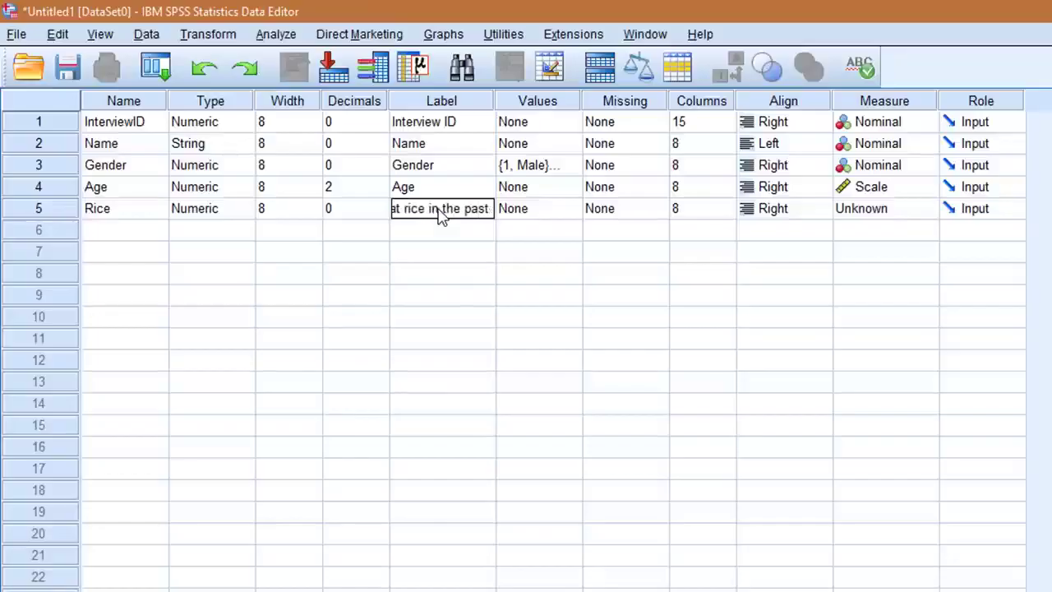
pyautogui.write(' 7 days')
pyautogui.press('Tab')
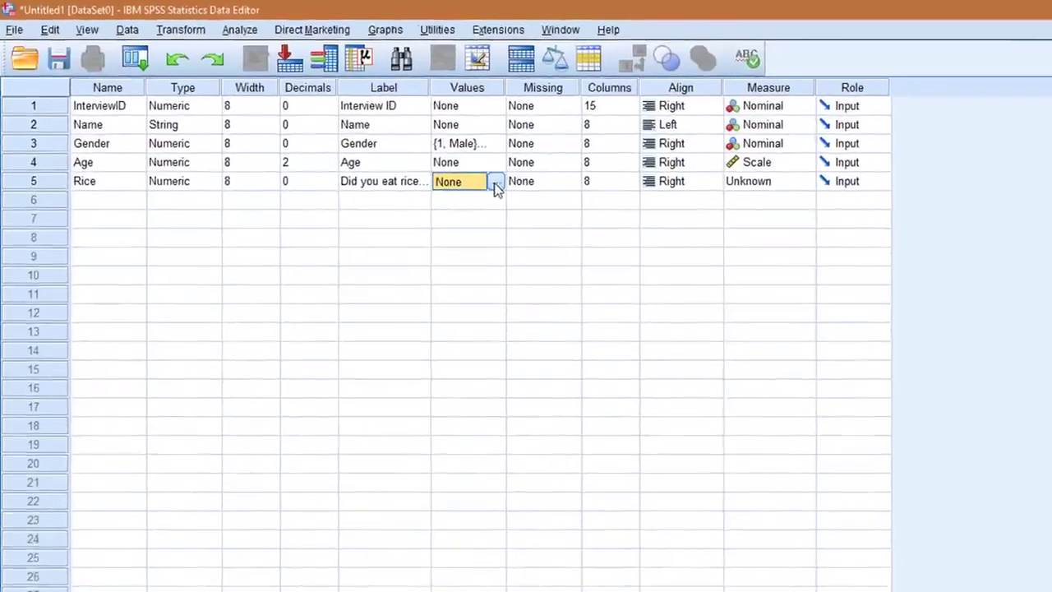
# Define the value labels 0 = "No" and 1 = "Yes" for Rice and set its measurement level to Ordinal
pyautogui.click(571, 209)
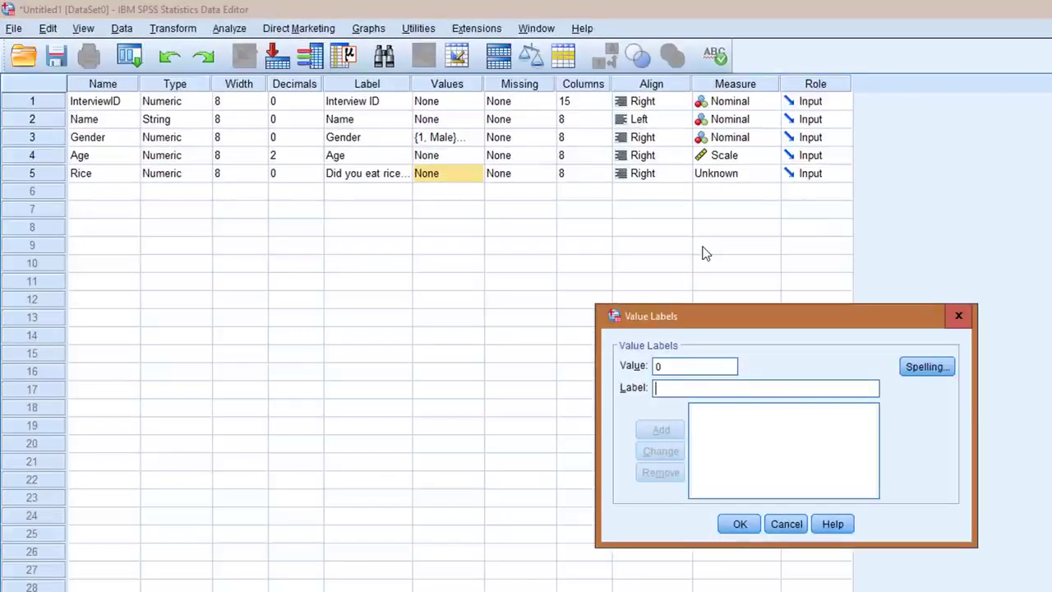
pyautogui.write('No')
pyautogui.press('Return')
pyautogui.write('Ye')
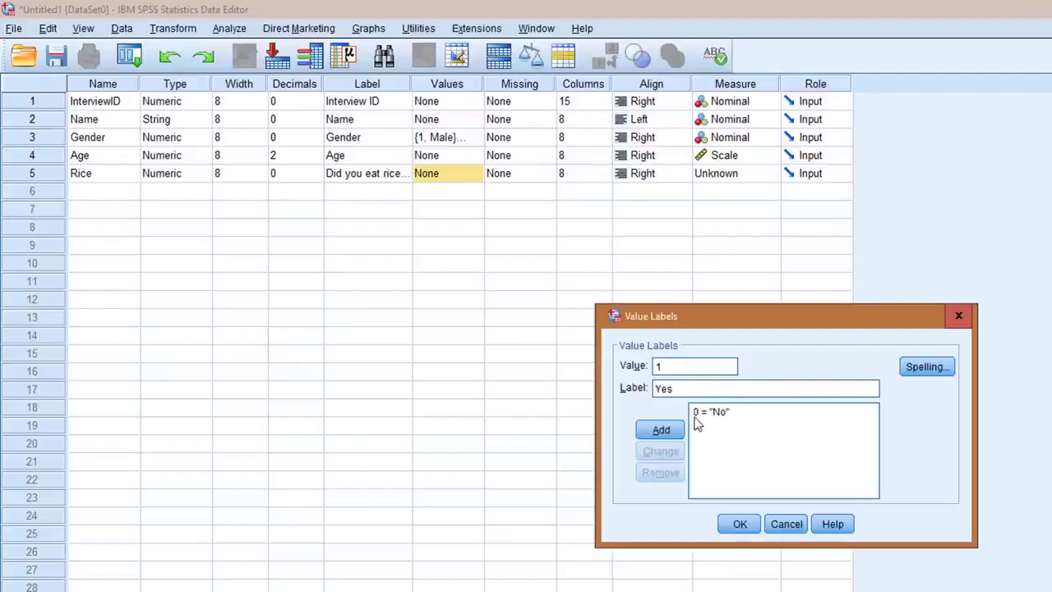
pyautogui.write('s')
pyautogui.click(661, 430)
pyautogui.click(740, 524)
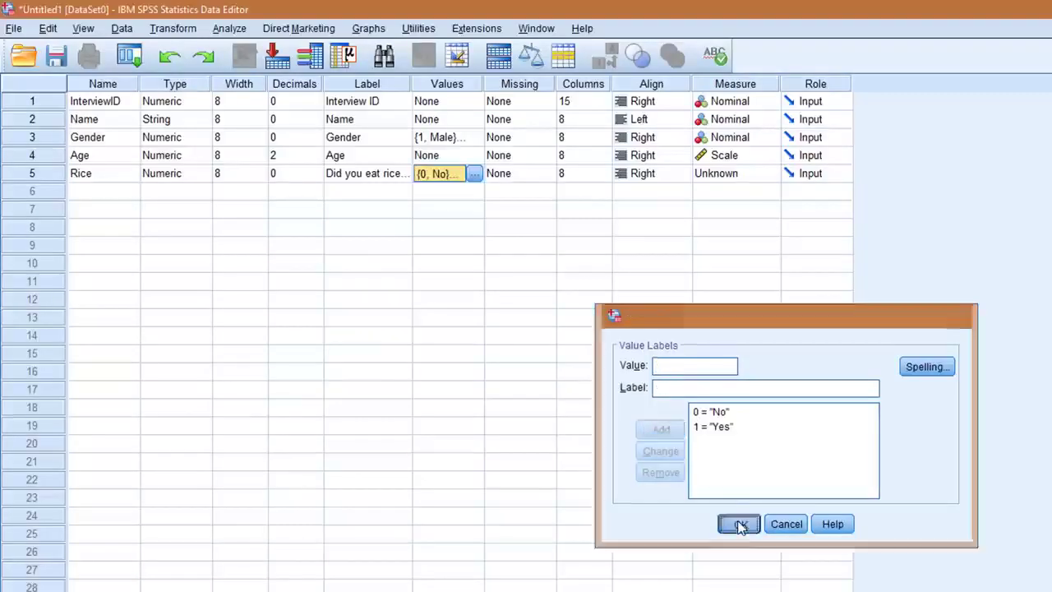
pyautogui.click(723, 179)
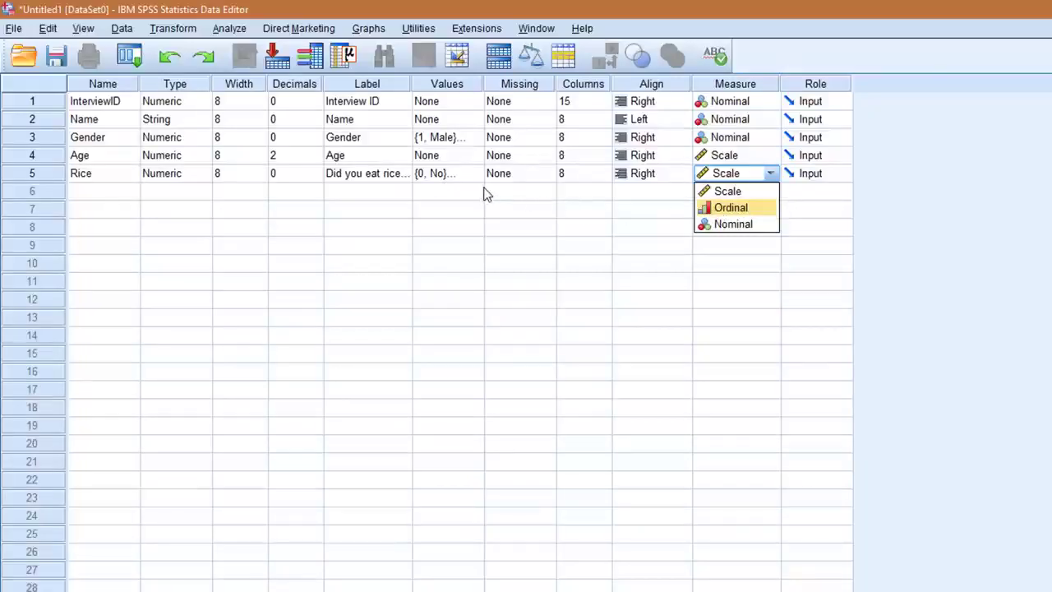
pyautogui.click(743, 209)
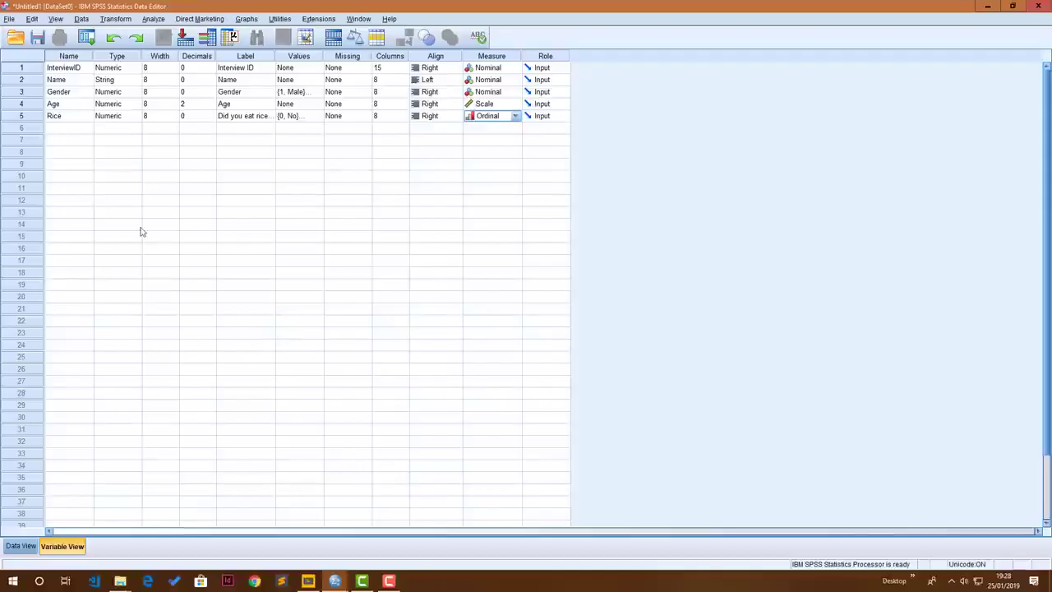
# Switch to Data View and turn on the display of value labels instead of numeric codes
pyautogui.click(21, 545)
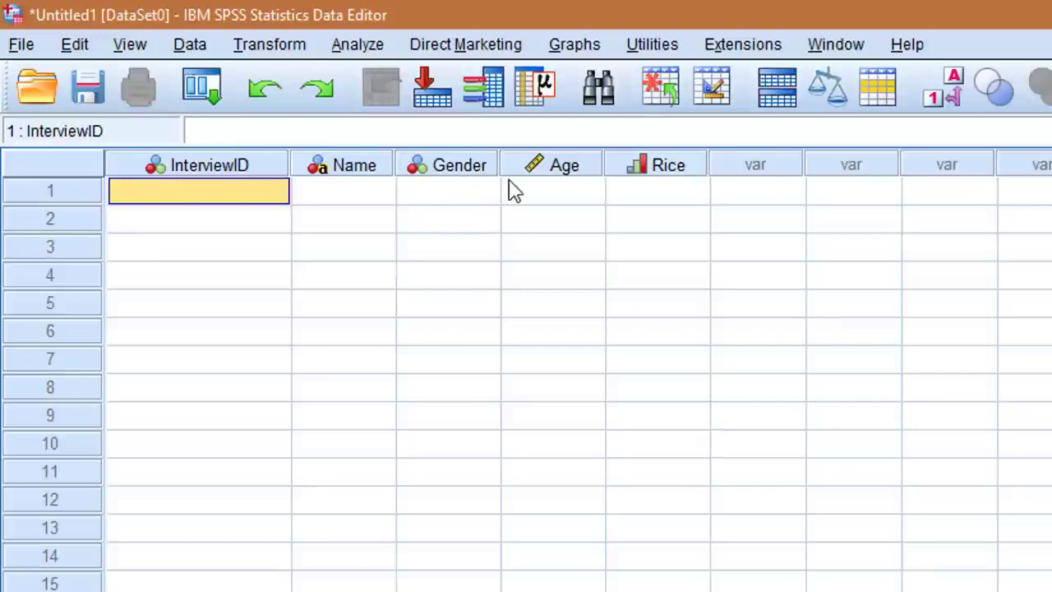
pyautogui.click(954, 96)
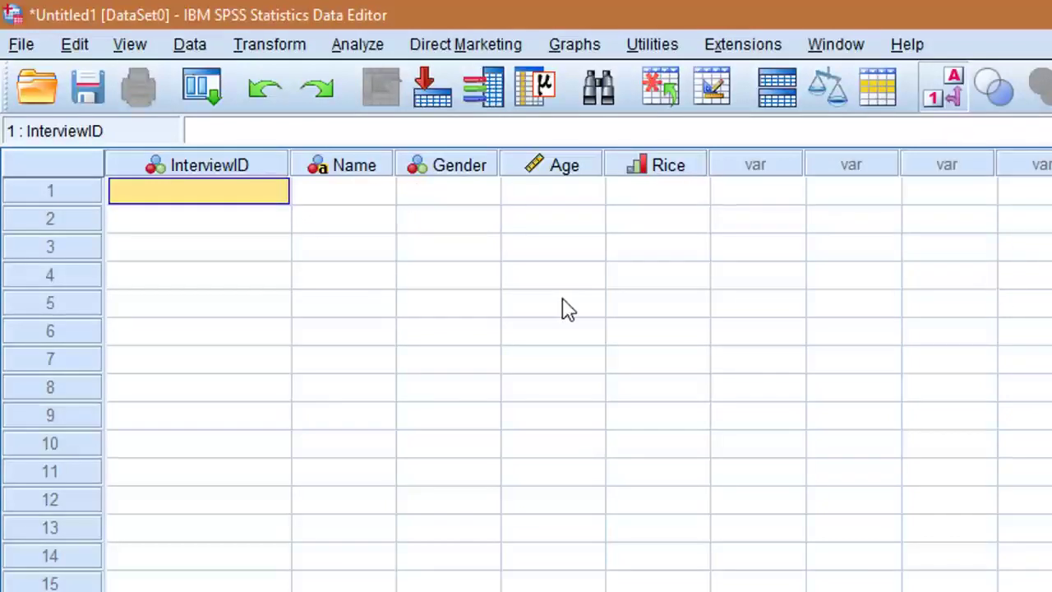
# Enter the first case with InterviewID 1, the respondent's first name, Gender Male, Age 15 and Rice Yes
pyautogui.write('1')
pyautogui.press('Tab')
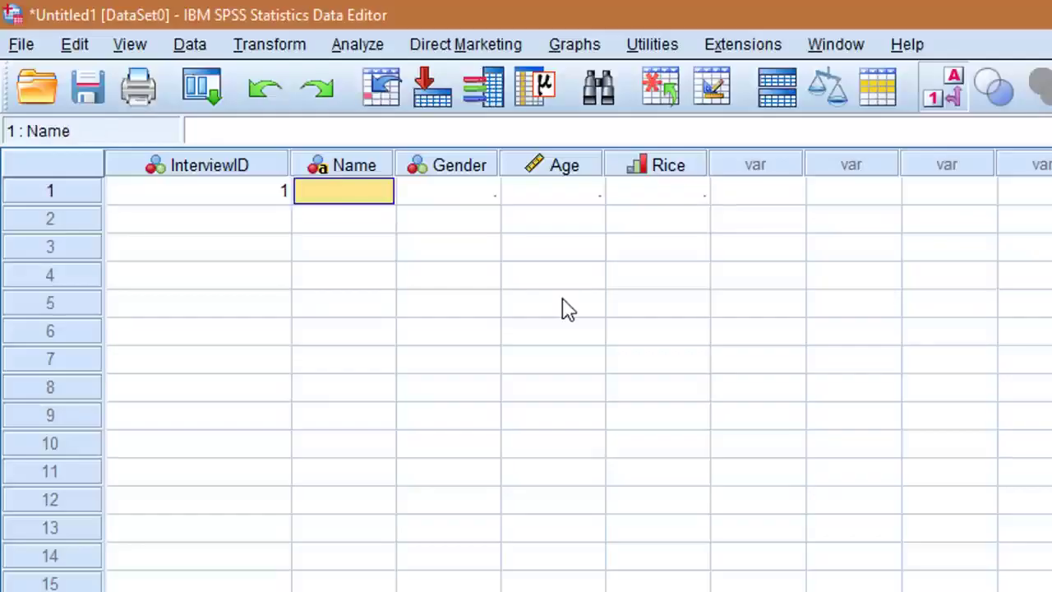
pyautogui.write('Peter')
pyautogui.press('Tab')
pyautogui.write('1')
pyautogui.press('Tab')
pyautogui.write('15')
pyautogui.press('Tab')
# Enter cases 2 to 4 with the respondents' first names: Female, 20, rice Yes; Male, 18, rice No; Male, 13, rice Yes
pyautogui.write('Marian\t')
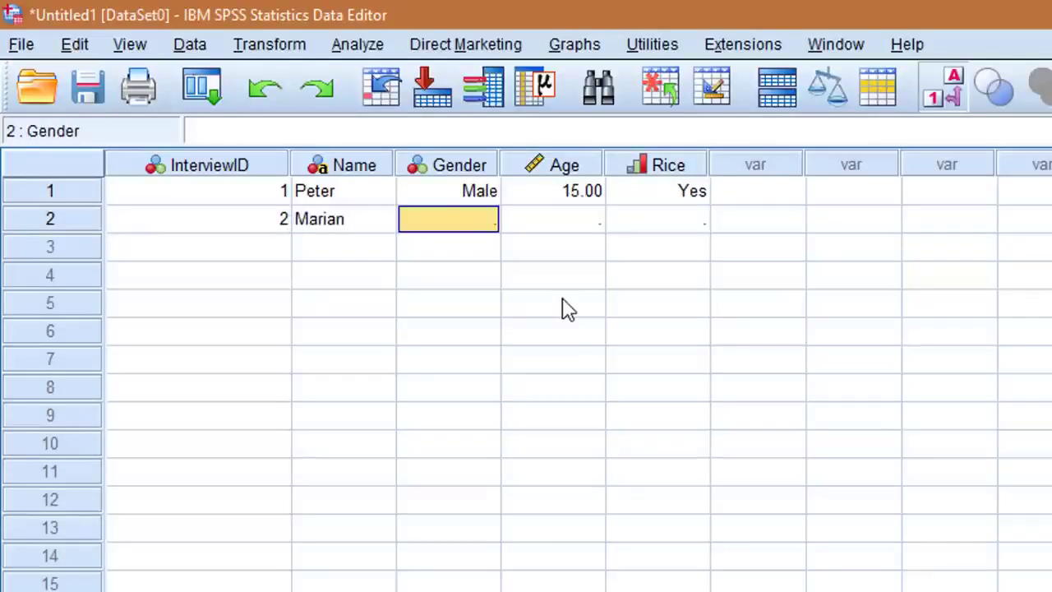
pyautogui.write('2\t20\t1\t3\tJohn\t1\t1')
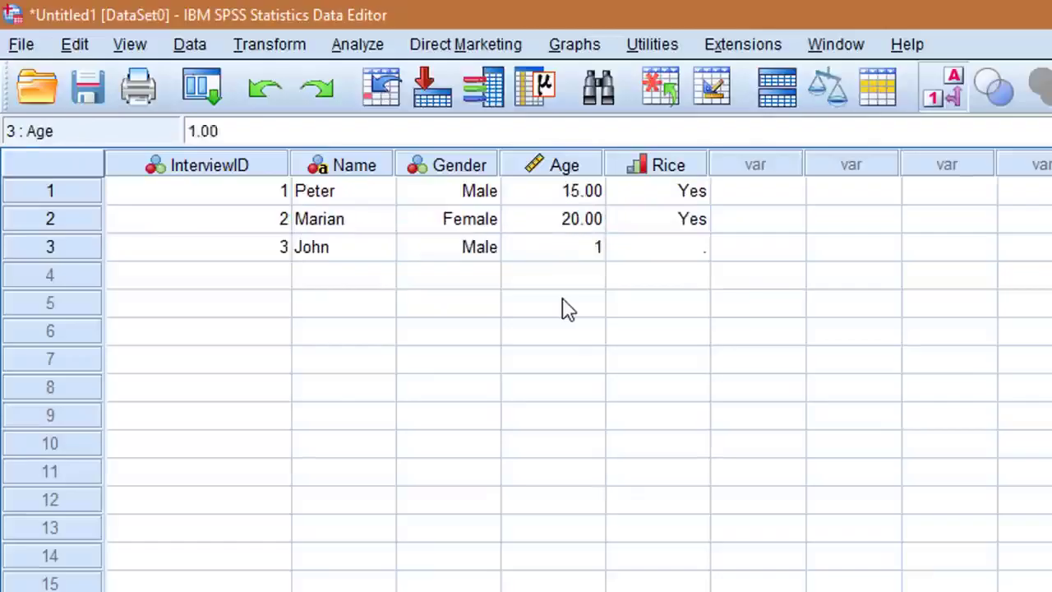
pyautogui.write('8\t2\t4\tJames\t1\t3\t1\t')
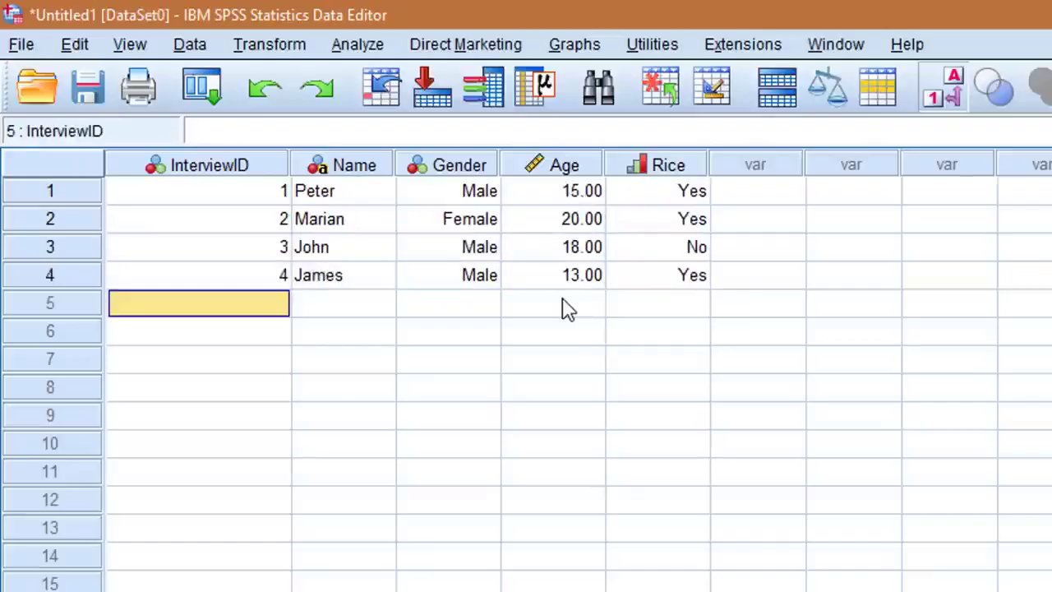
pyautogui.write('5\tPeter\t1\t18\t1\t6\tEmily\t')
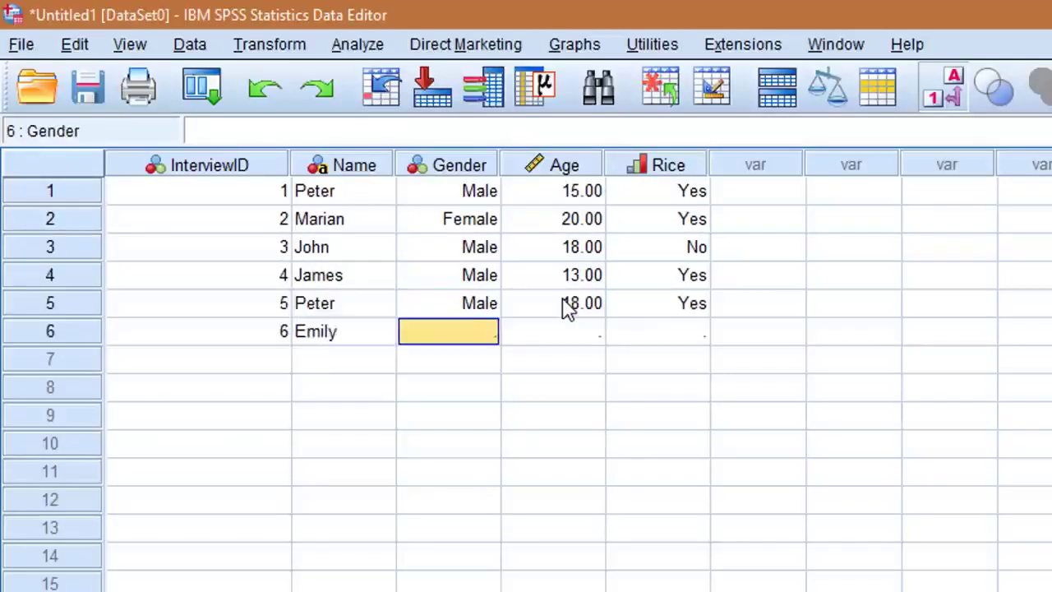
pyautogui.write('2')
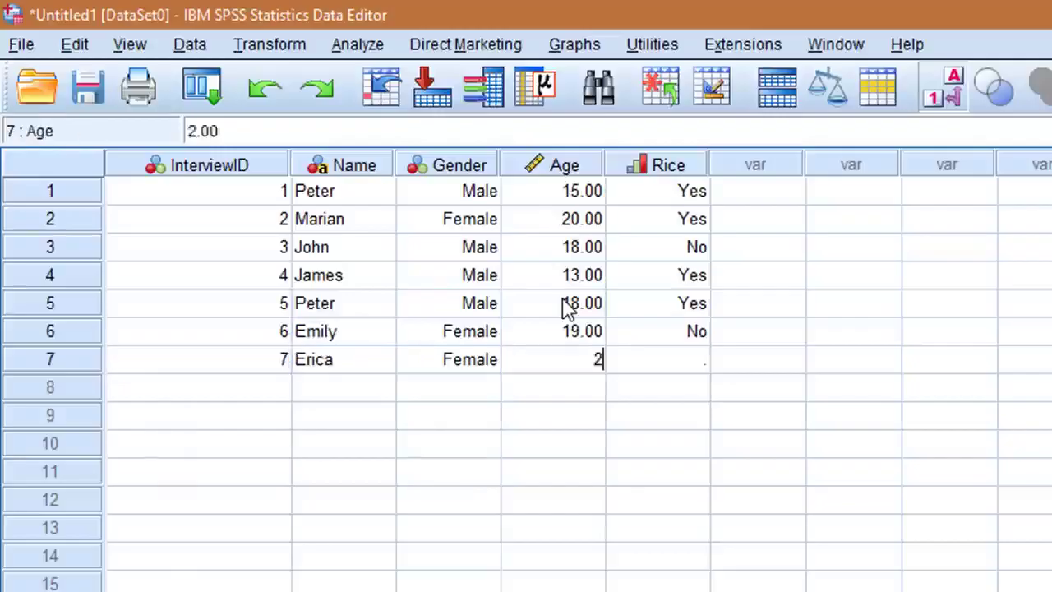
pyautogui.write('\t19\t2\t7\tErica\t2\t22\t2\t8\tJean\t2\t25\t1\t')
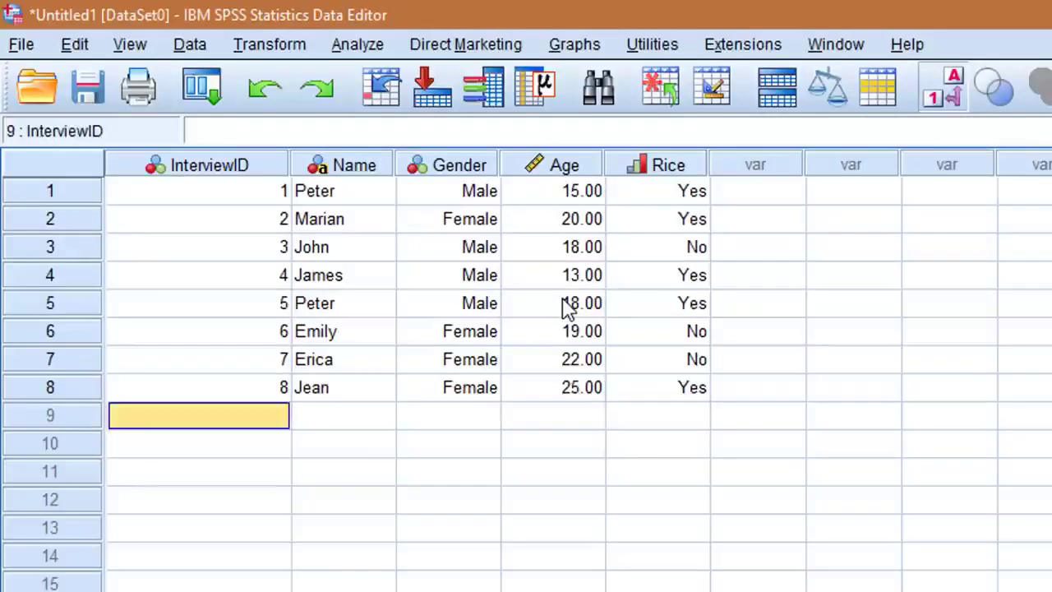
pyautogui.write('9\tJane\t2\t22\tN\t10\t')
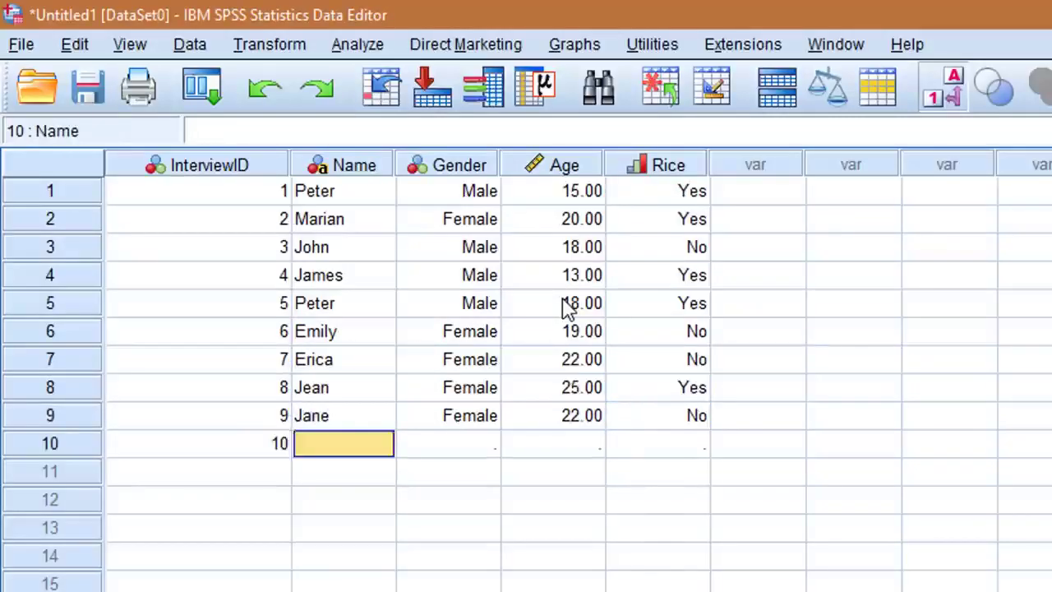
pyautogui.write('Victoria\tFe\t26\tN\t11\tSean\t')
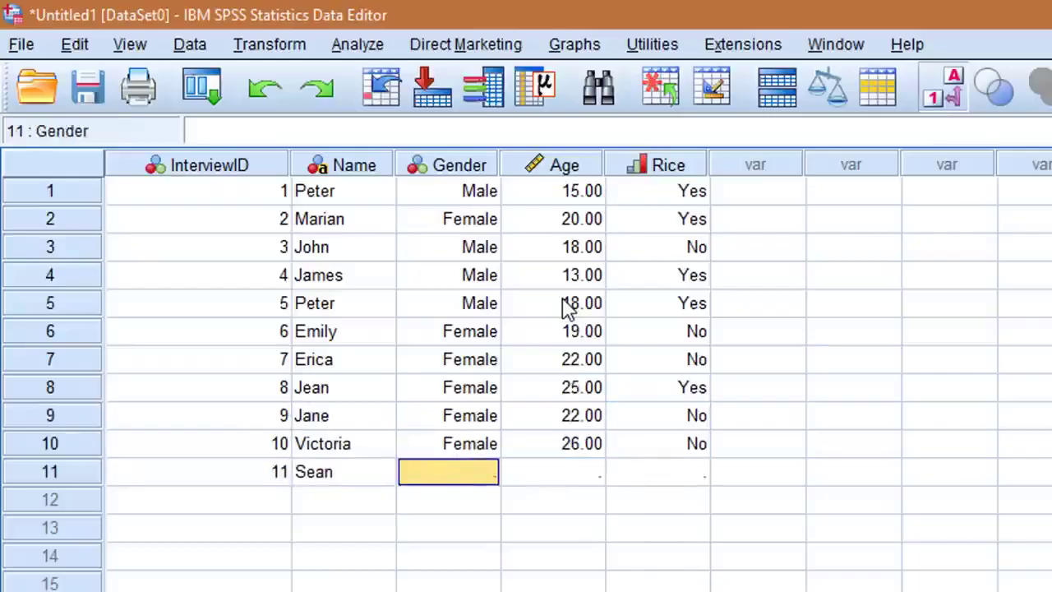
pyautogui.write('M\t17\tY\t12\tRyan\tM\t')
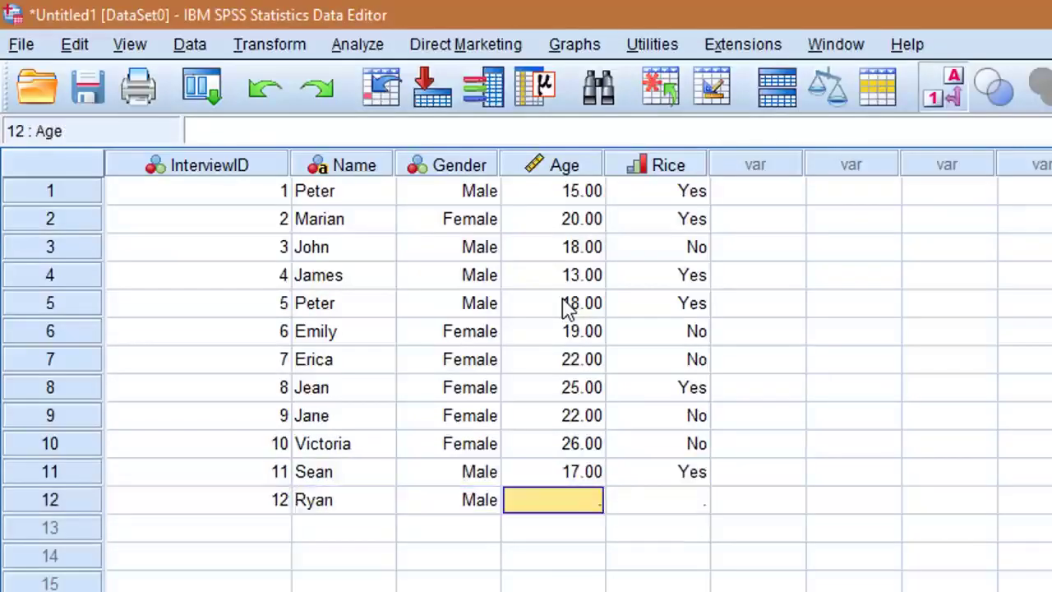
pyautogui.write('19\tY\t13\tKelvin\tM\t22\tY\t')
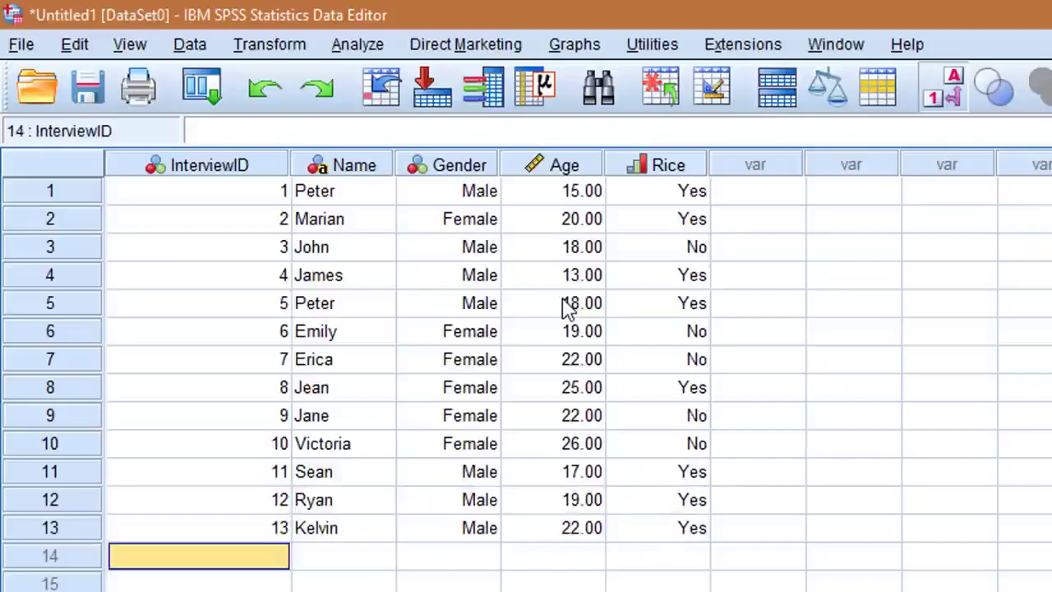
pyautogui.write('14\tSangwani\tM\t23\tN\t15\tRo')
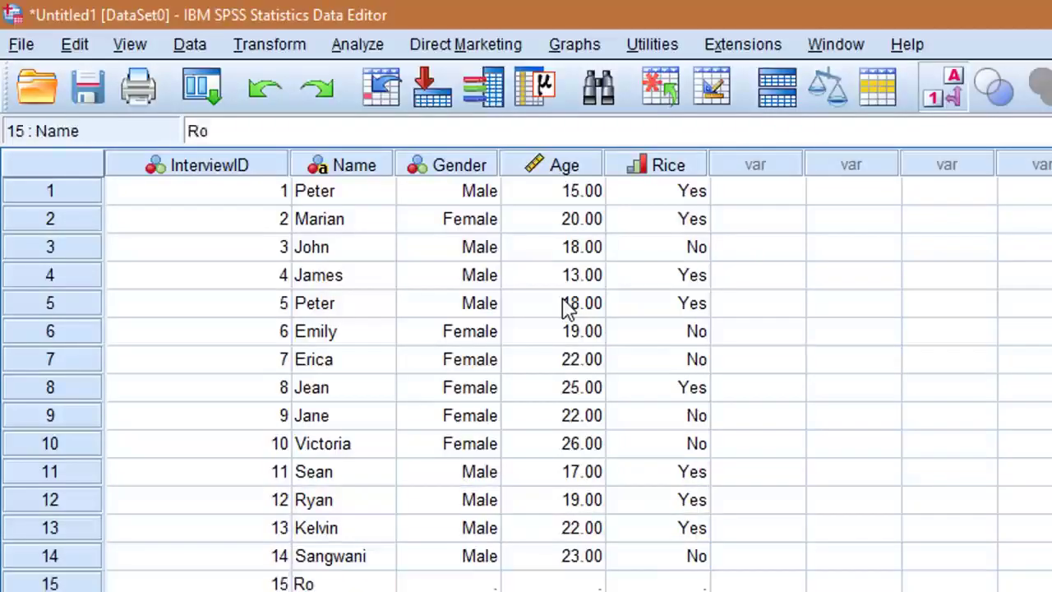
pyautogui.write('bert\tM\t22\tY\t16\tRalph\tM\t18')
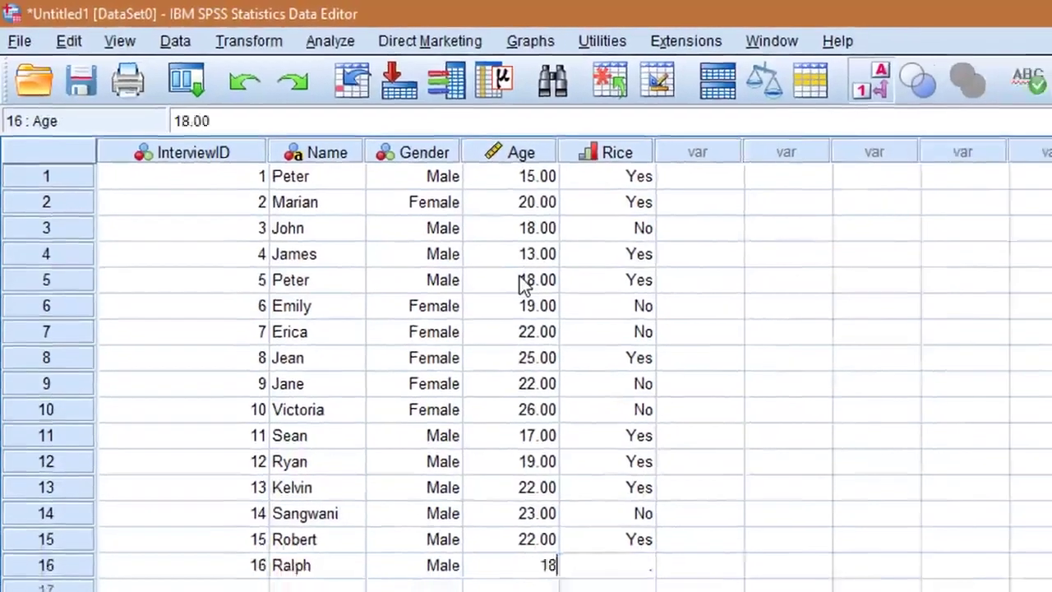
pyautogui.write('\tY\t1')
pyautogui.write('7\tCicy\tFe\t19\tN')
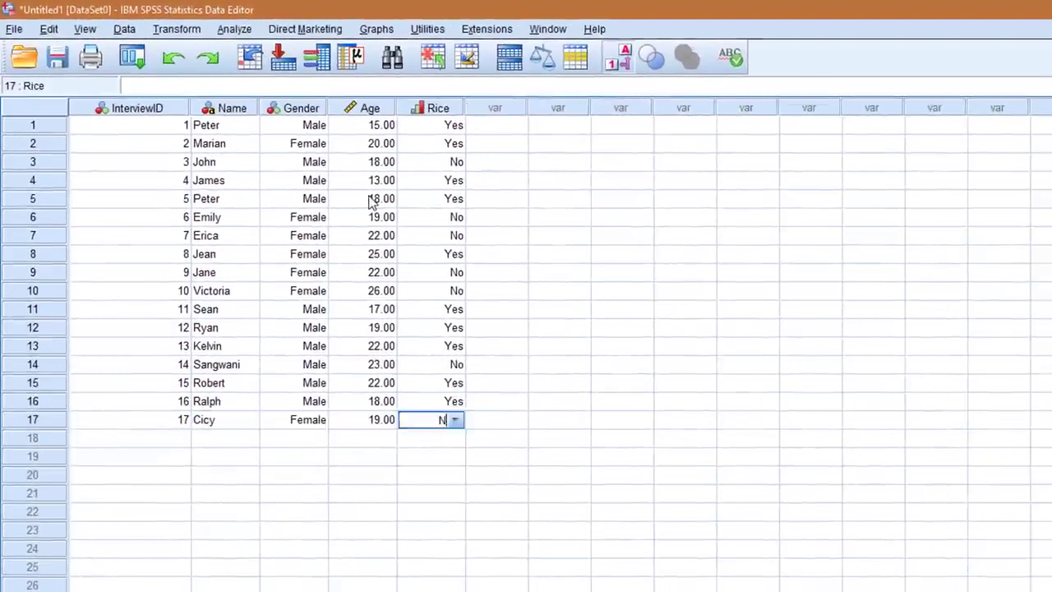
pyautogui.write('\t18')
# Enter case 18 with InterviewID 18, the respondent's first name, Gender Female, Age 25 and Rice Yes
pyautogui.hotkey('shift', 'Tab')
pyautogui.write('Mar')
pyautogui.write('25')
pyautogui.press('Tab')
pyautogui.write('1')
# Enter cases 19 and 20 with the respondents' first names: Female, 22, rice No; Female, 25, rice Yes
pyautogui.press('Tab')
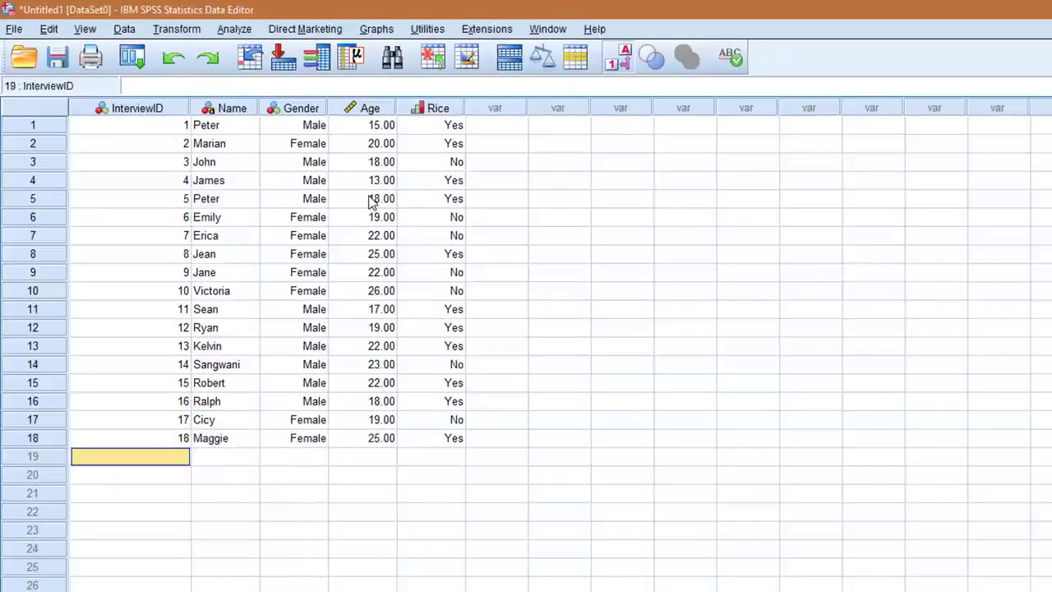
pyautogui.write('19')
pyautogui.press('Tab')
pyautogui.write('Chifundo')
pyautogui.press('Tab')
pyautogui.write('F')
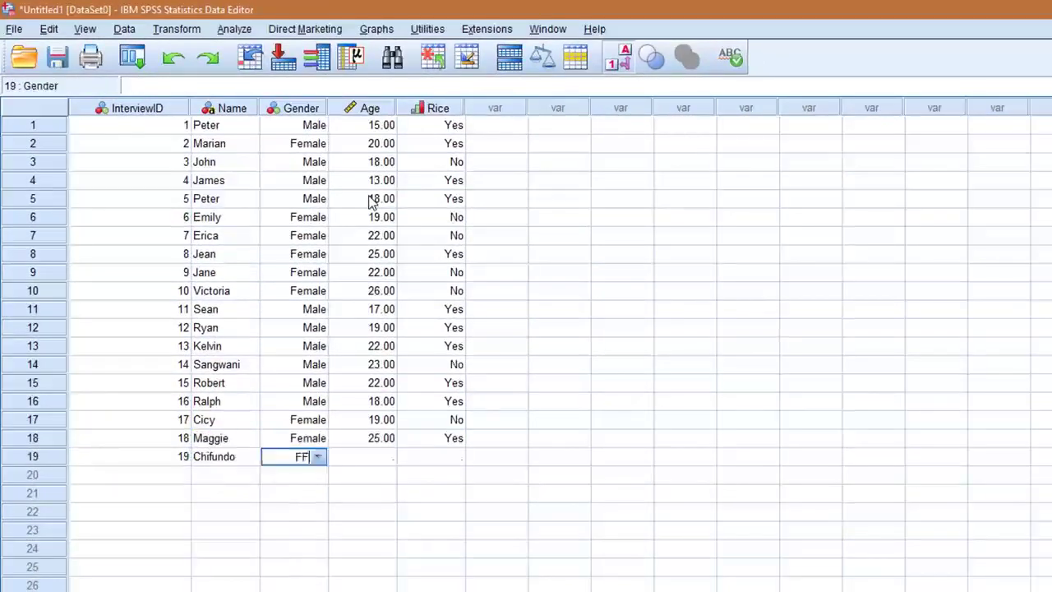
pyautogui.press('Tab')
pyautogui.write('22')
pyautogui.press('Tab')
pyautogui.write('N')
pyautogui.press('Tab')
pyautogui.write('25')
pyautogui.press('Tab')
pyautogui.write('1')
pyautogui.press('Tab')
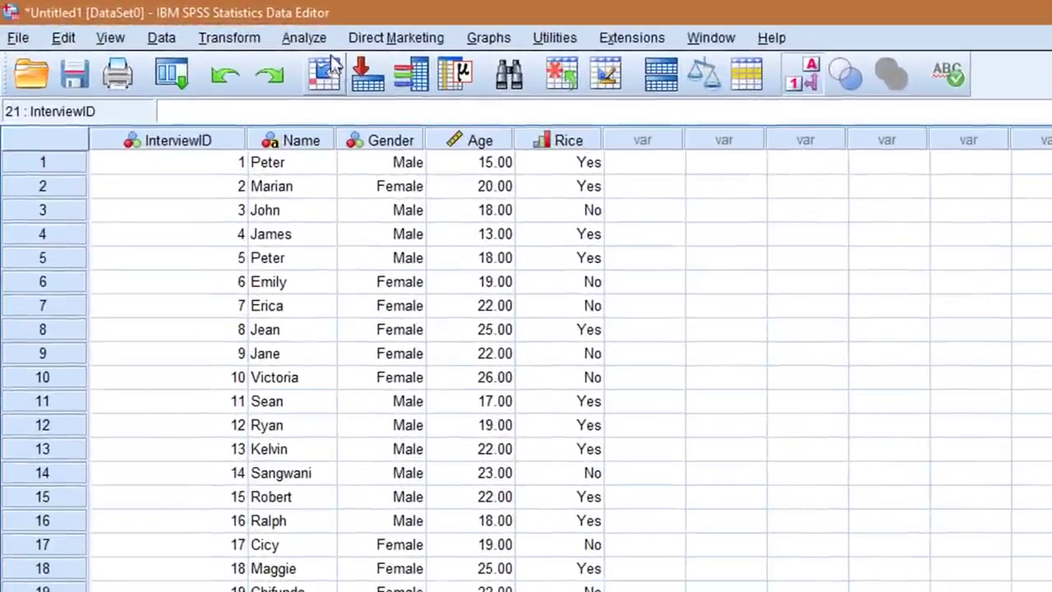
# Start a Frequencies analysis and add Gender and "Did you eat rice in the past 7 days?" as its variables
pyautogui.click(313, 41)
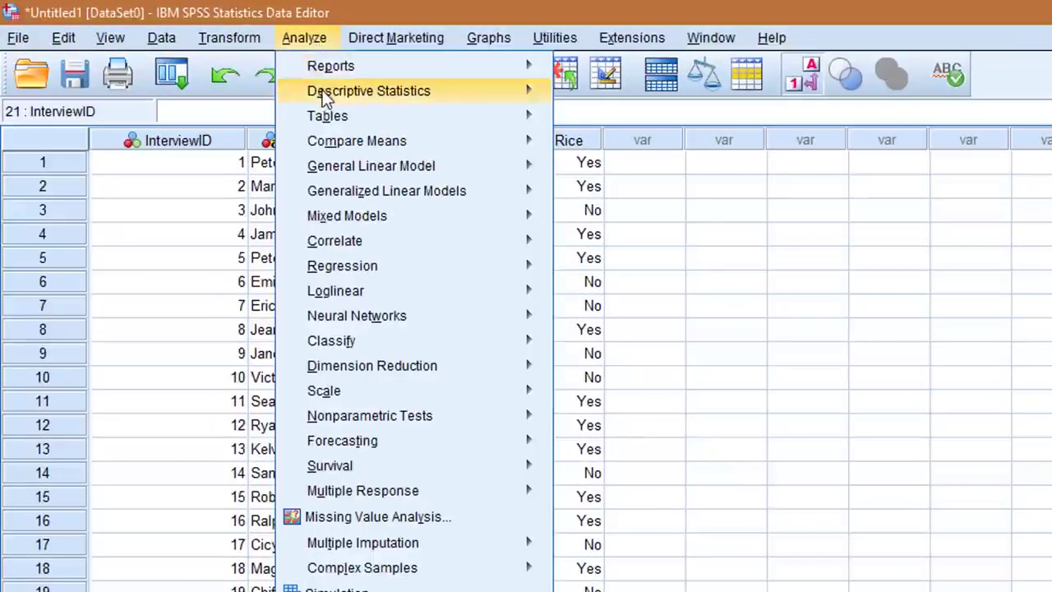
pyautogui.moveTo(322, 97)
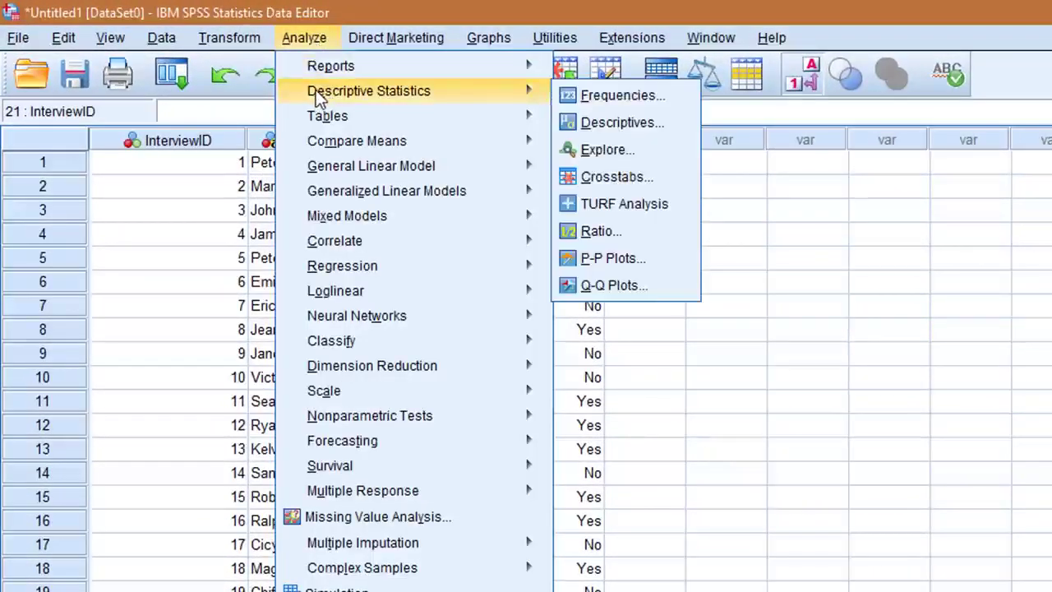
pyautogui.click(594, 99)
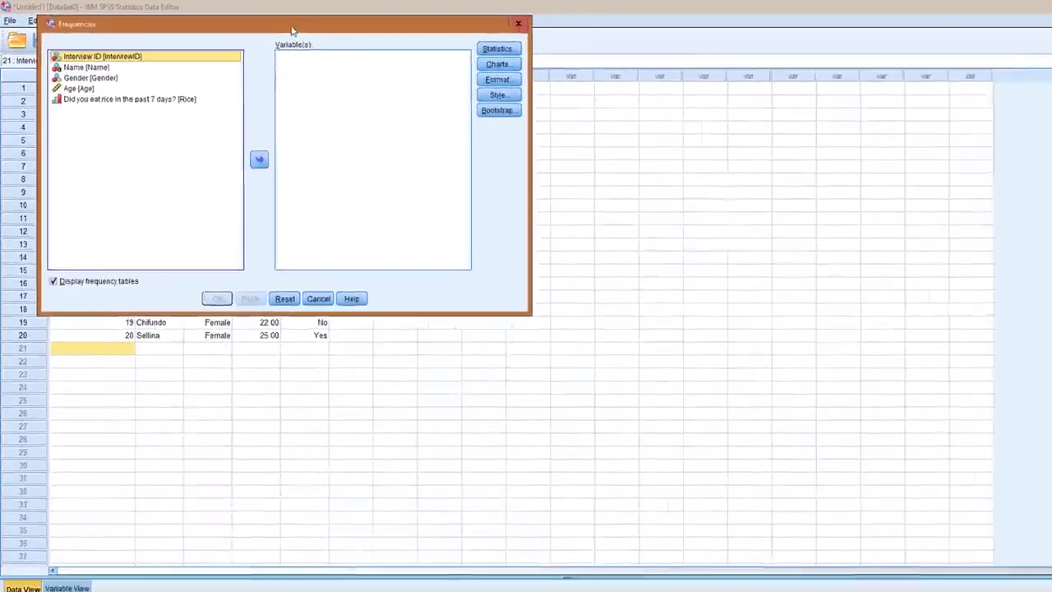
pyautogui.moveTo(281, 28); pyautogui.dragTo(412, 127)
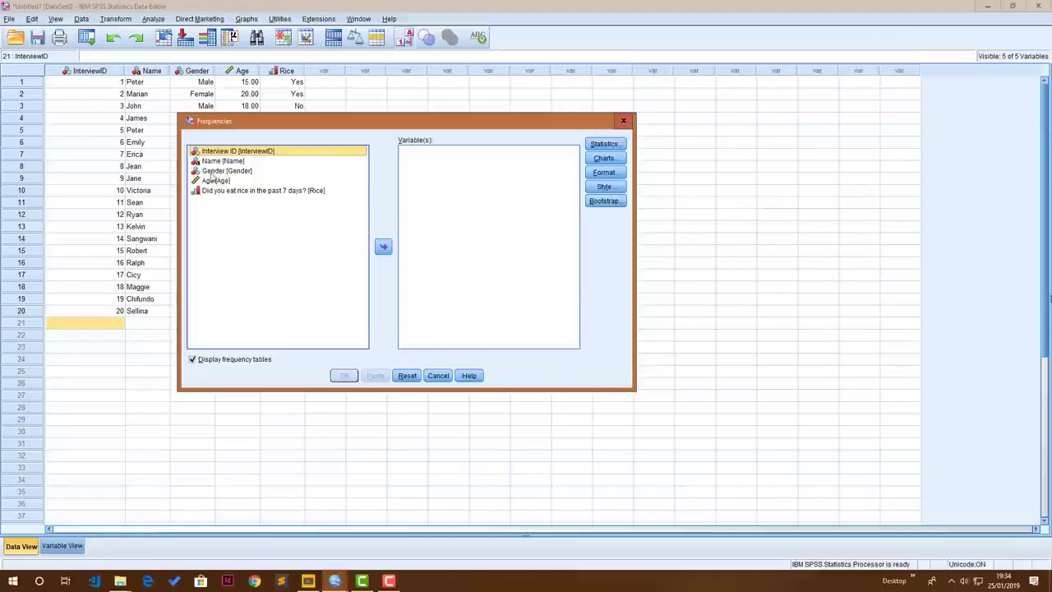
pyautogui.moveTo(214, 170); pyautogui.dragTo(436, 178)
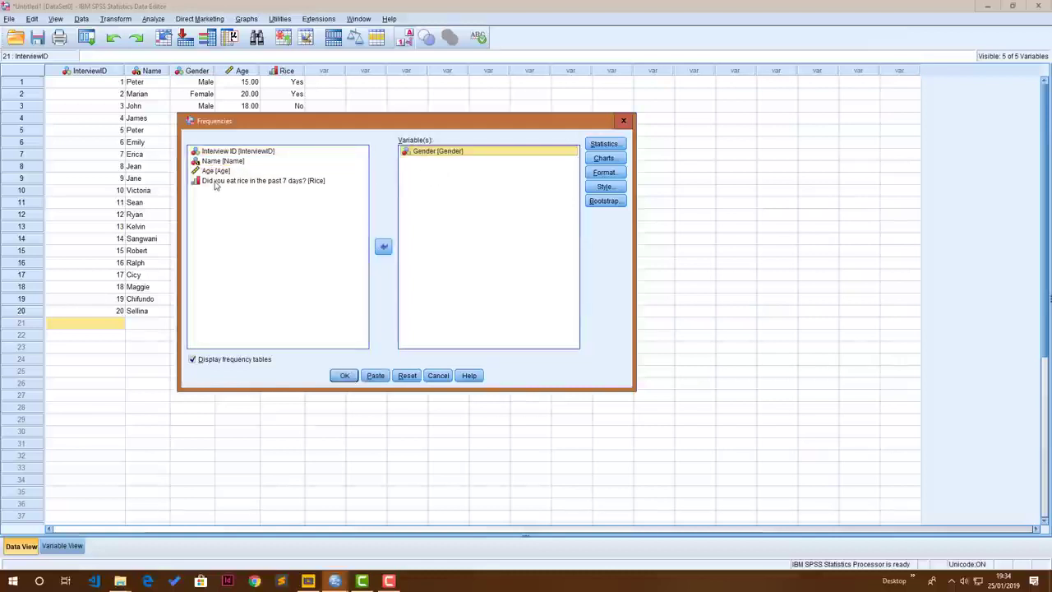
pyautogui.moveTo(217, 180); pyautogui.dragTo(435, 188)
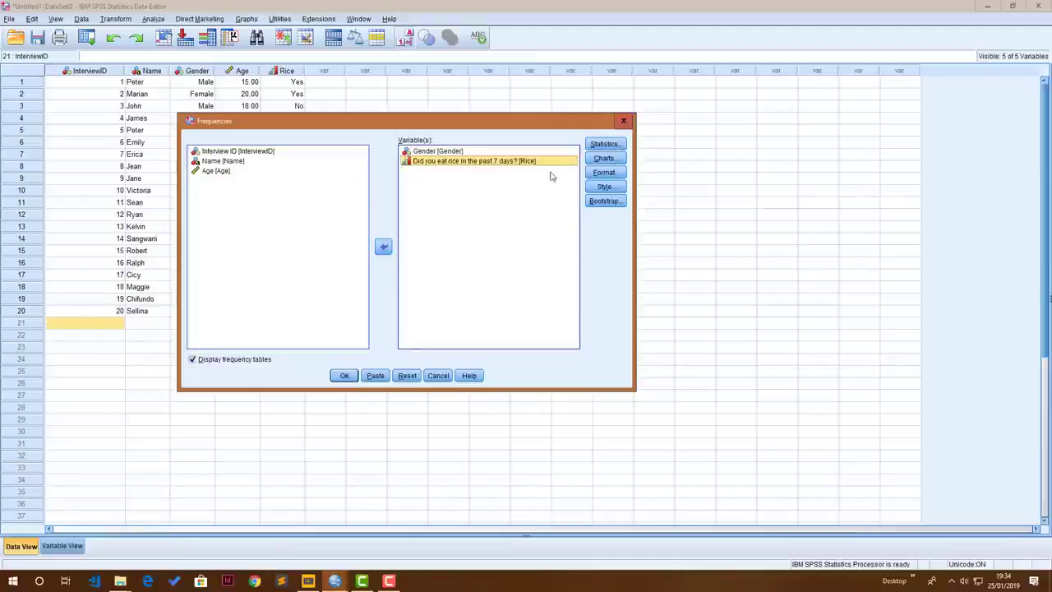
# Set the Frequencies analysis to produce bar charts with frequencies as chart values and run it
pyautogui.click(611, 161)
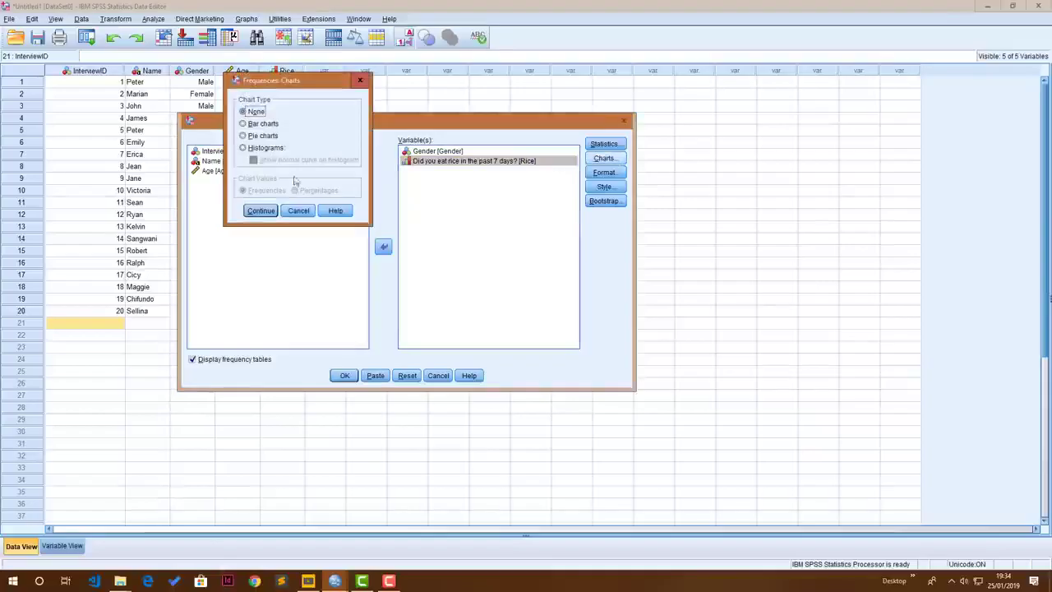
pyautogui.click(242, 135)
pyautogui.click(243, 123)
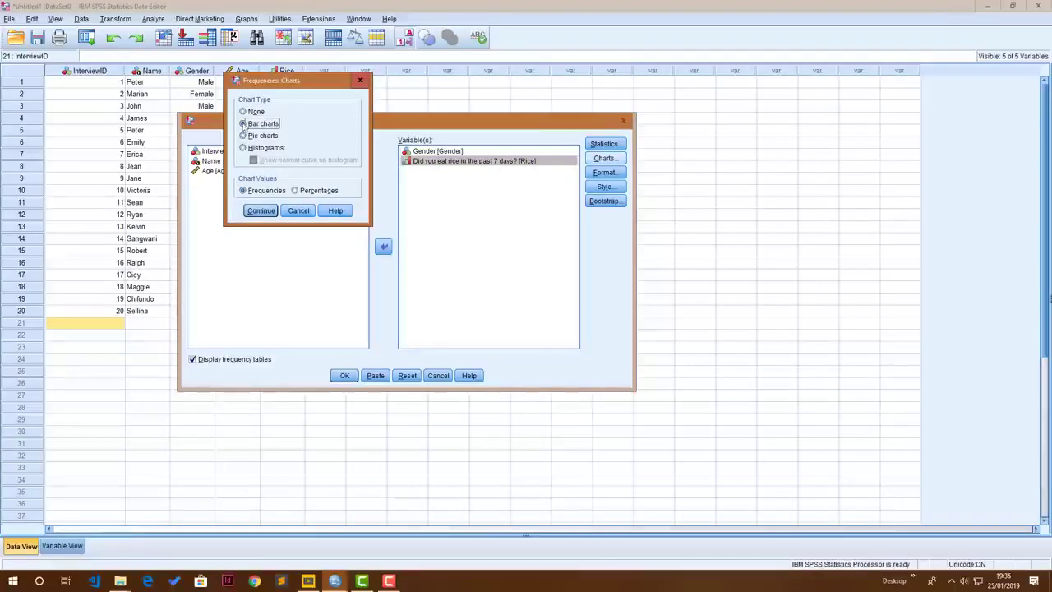
pyautogui.click(260, 211)
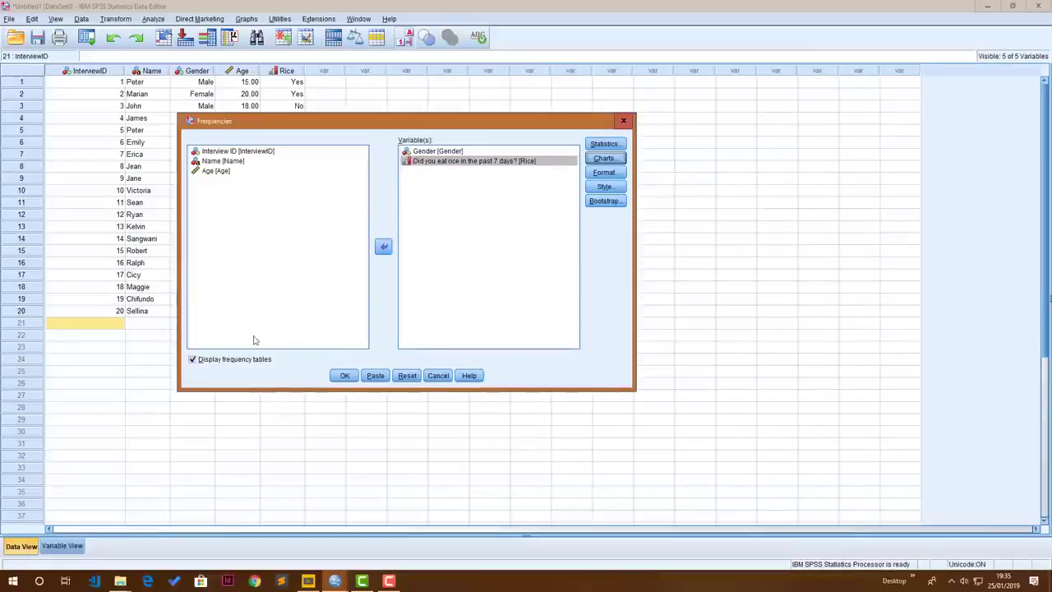
pyautogui.click(346, 376)
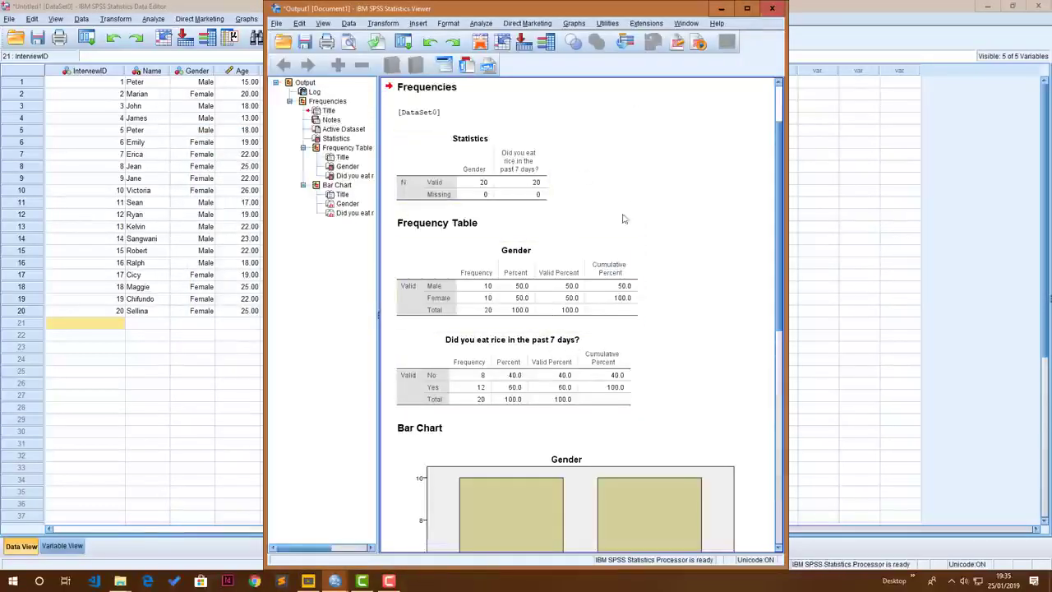
# Review the frequency tables and bar charts for Gender and the rice question in the output
pyautogui.scroll(-2, 598, 247)
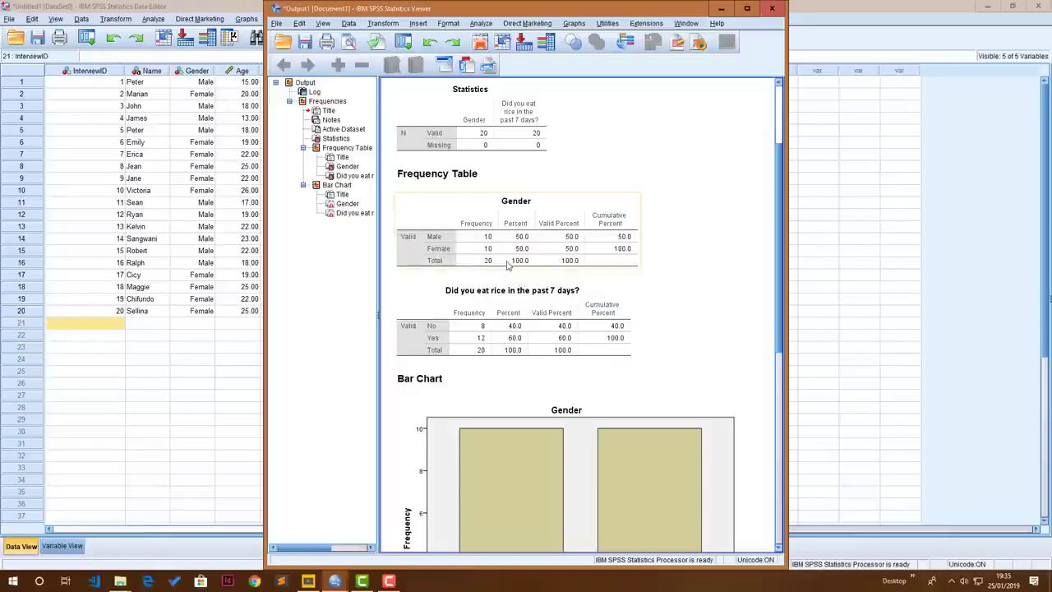
pyautogui.scroll(-4, 511, 267)
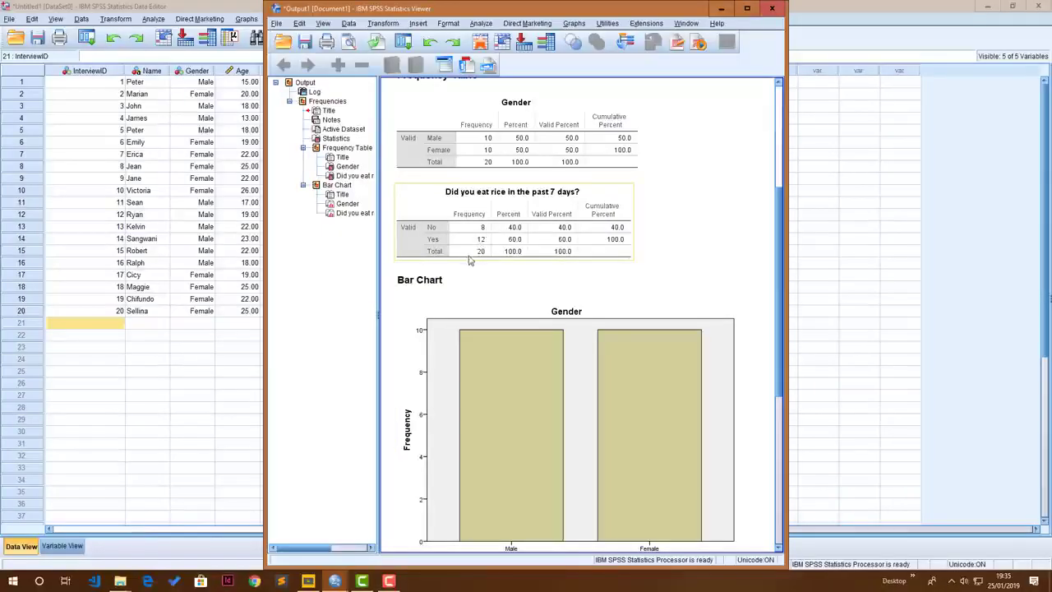
pyautogui.scroll(-3, 469, 260)
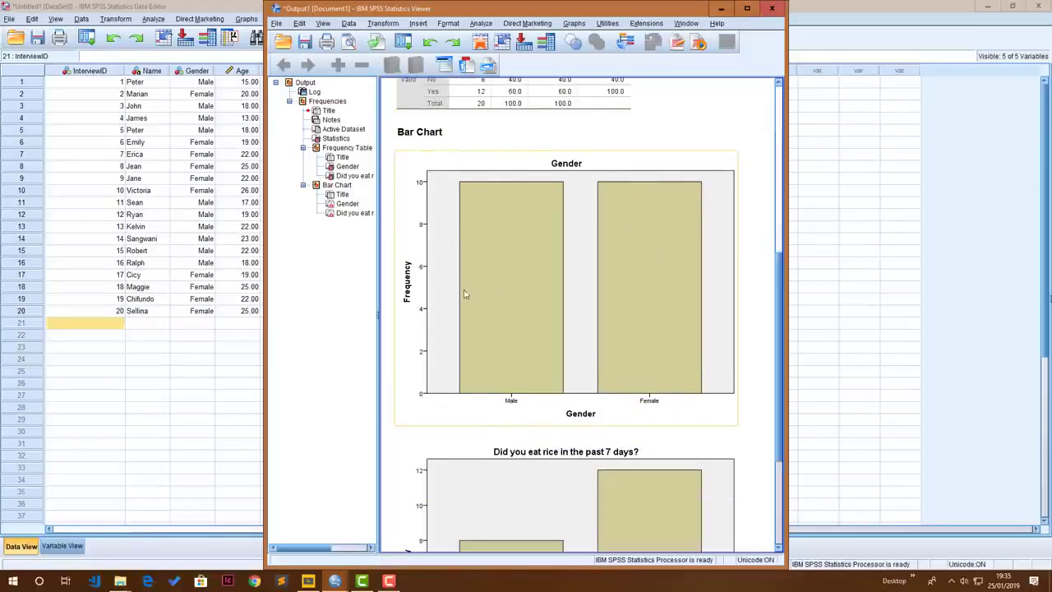
pyautogui.scroll(-2, 519, 308)
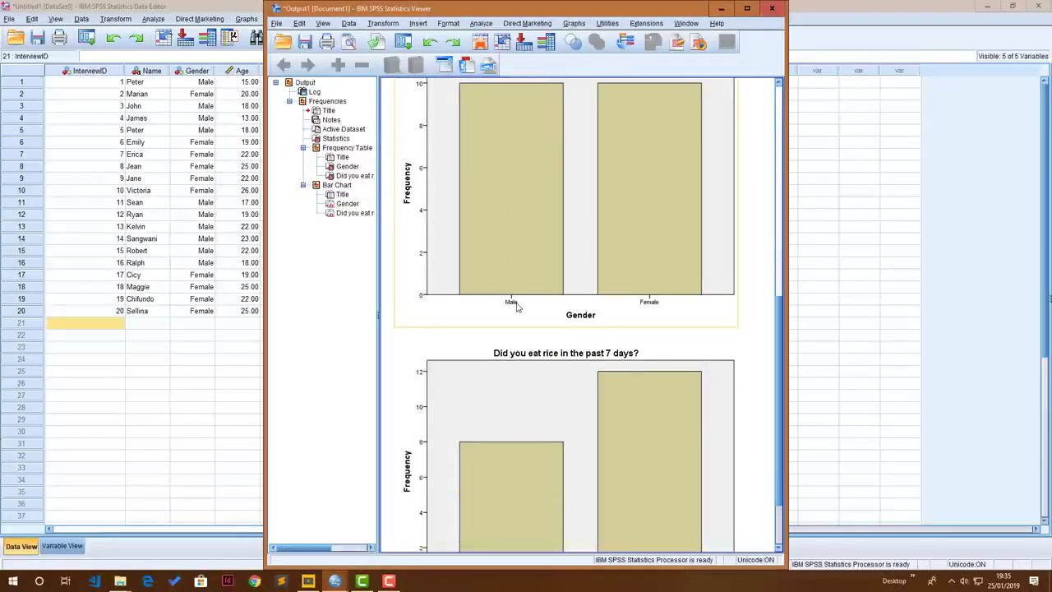
pyautogui.scroll(1, 519, 308)
pyautogui.scroll(-3, 560, 281)
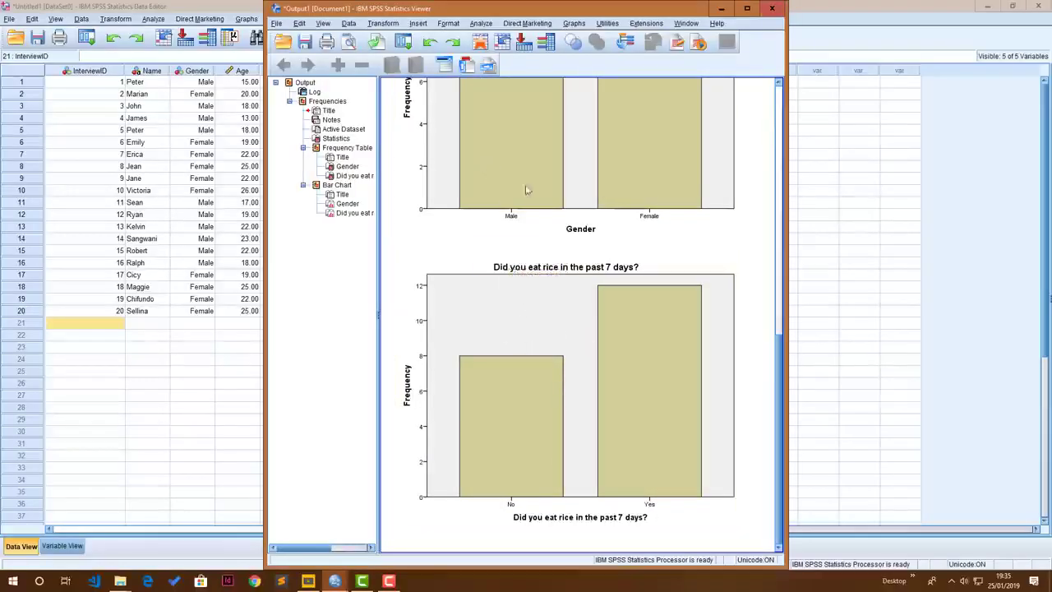
# Copy the bar chart of the rice question and paste it into a blank Word document
pyautogui.click(519, 285)
pyautogui.rightClick(519, 285)
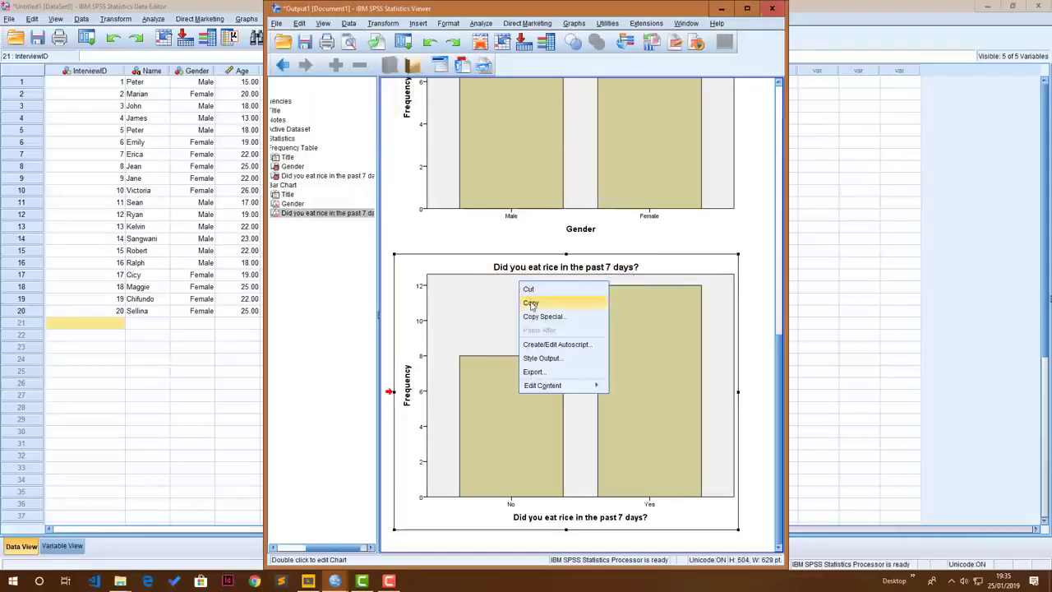
pyautogui.click(530, 301)
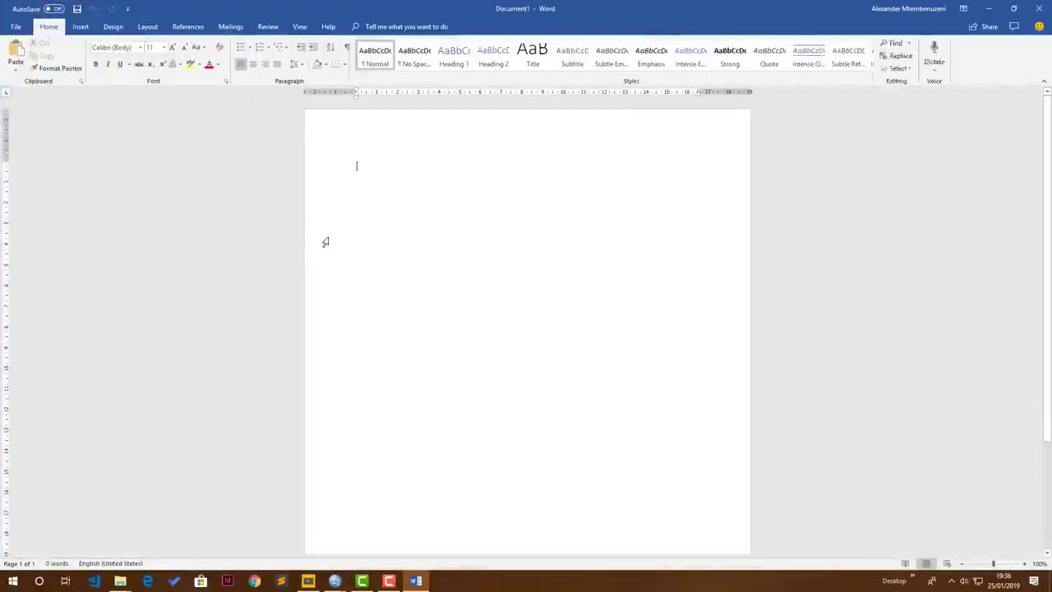
pyautogui.rightClick(342, 199)
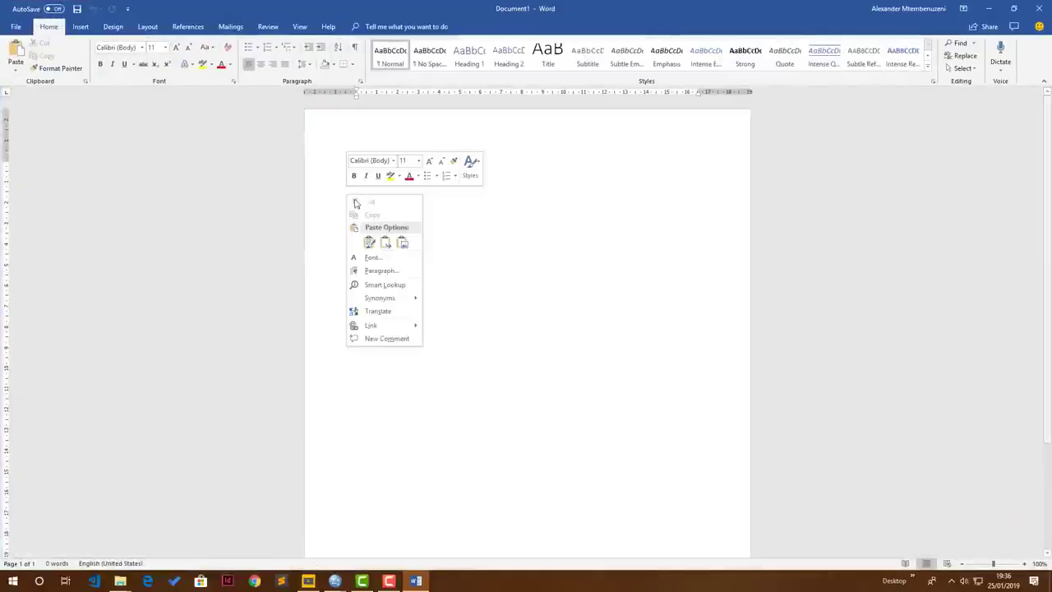
pyautogui.click(369, 242)
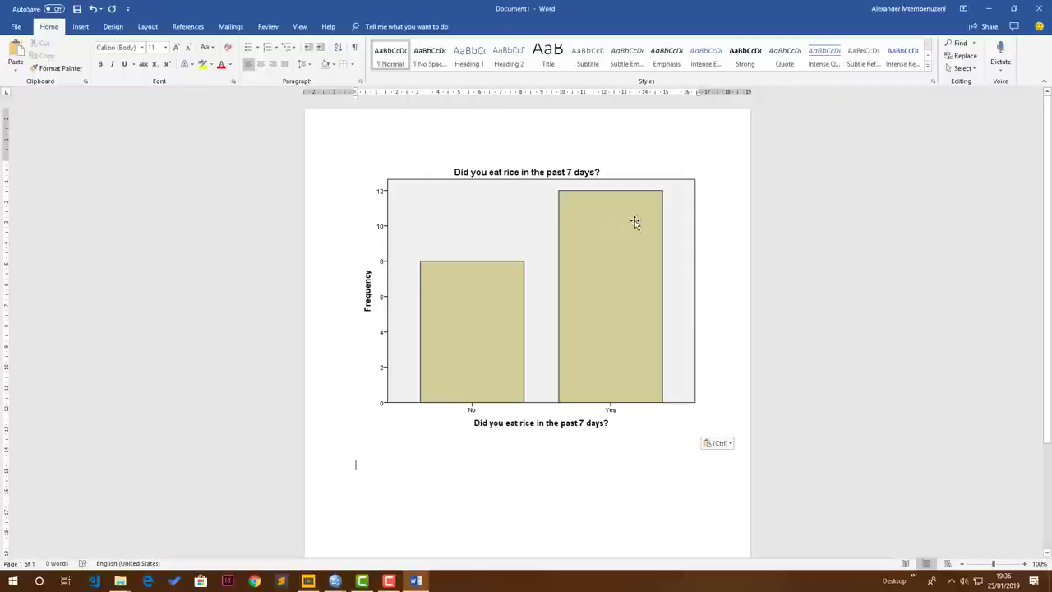
# Switch back to the SPSS Data Editor and select the whole Age variable
pyautogui.moveTo(335, 581)
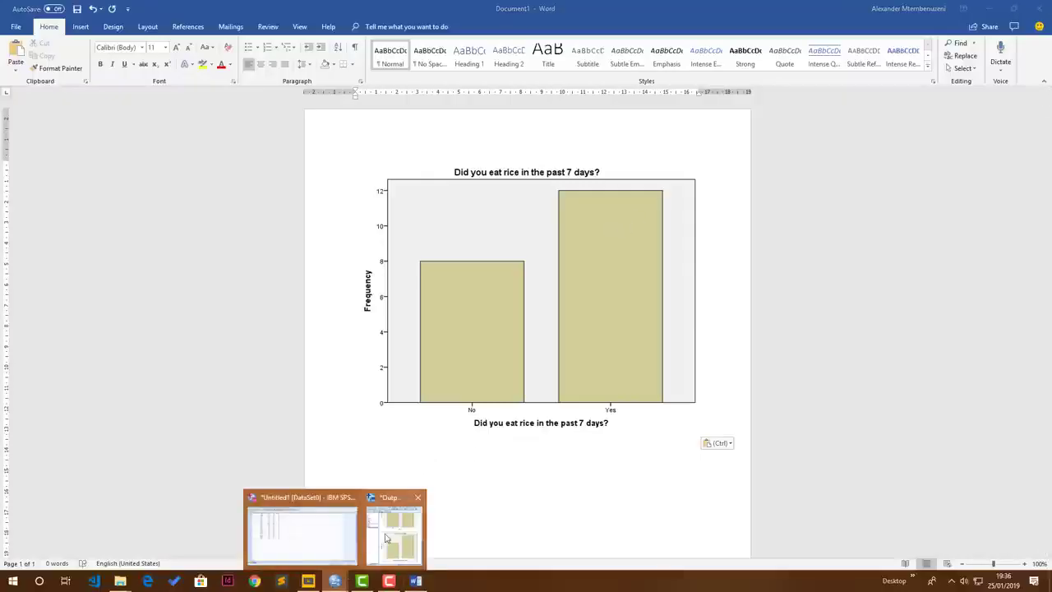
pyautogui.click(304, 526)
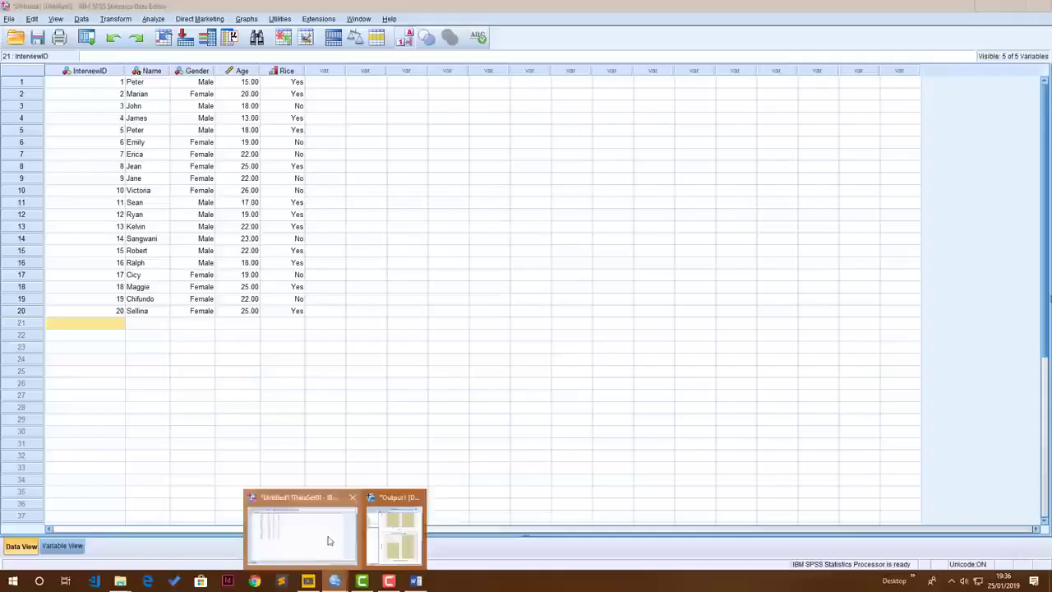
pyautogui.click(241, 71)
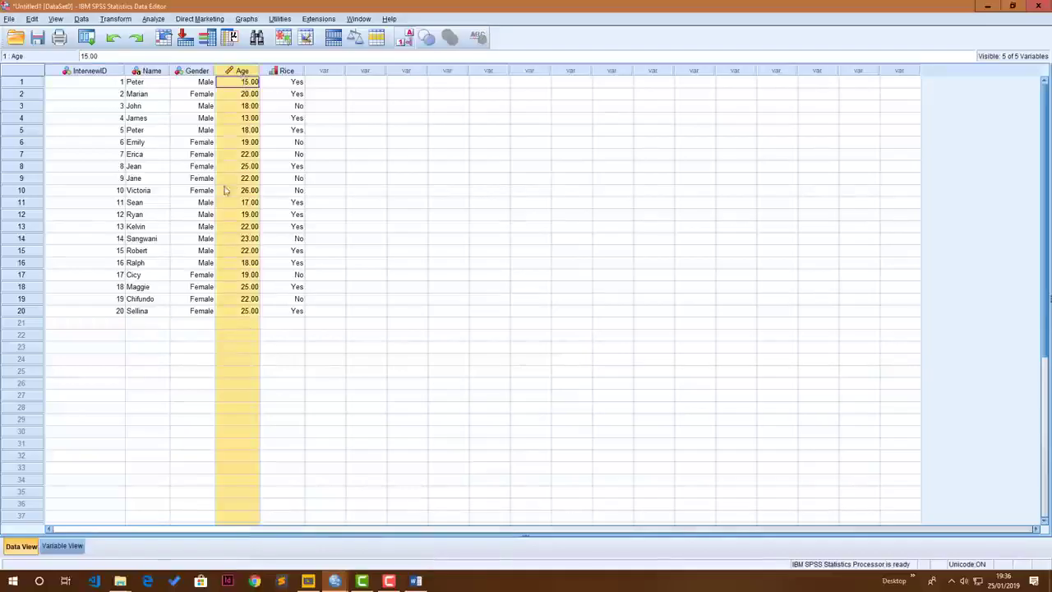
# Reset the Frequencies analysis and add Age as its only variable
pyautogui.click(155, 20)
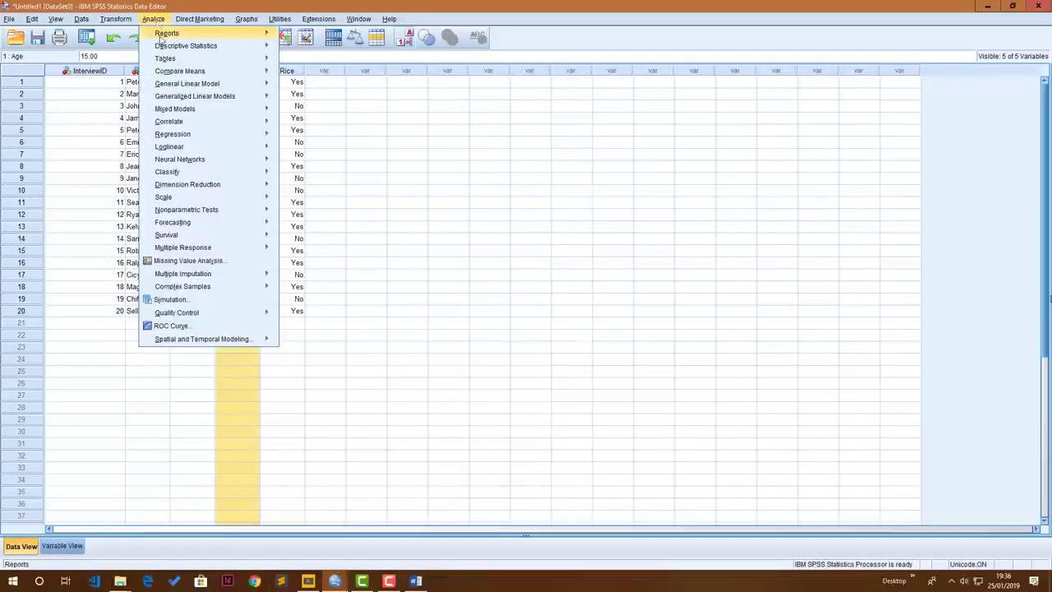
pyautogui.moveTo(167, 50)
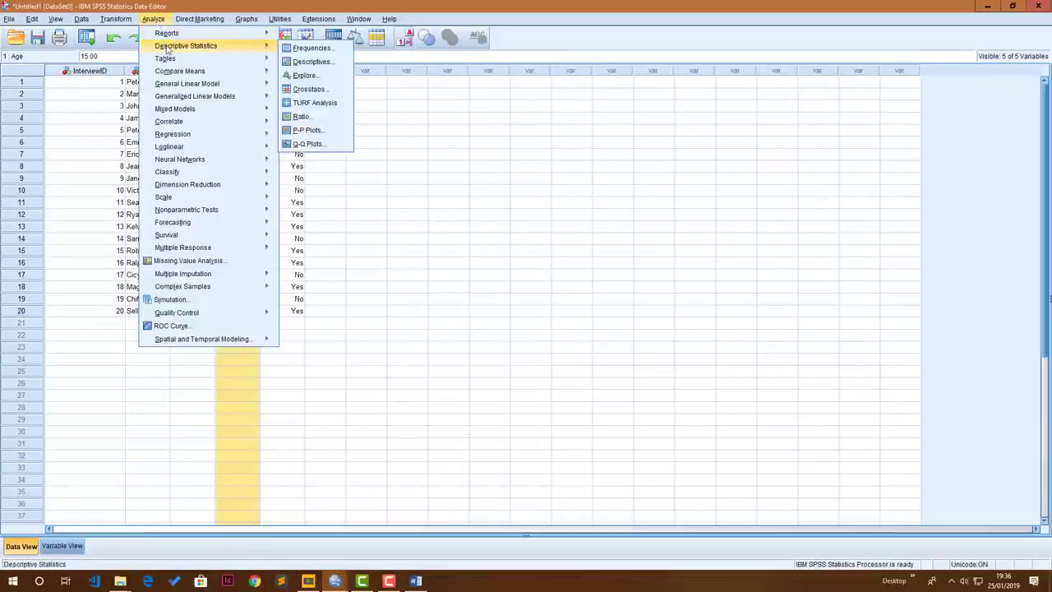
pyautogui.click(298, 51)
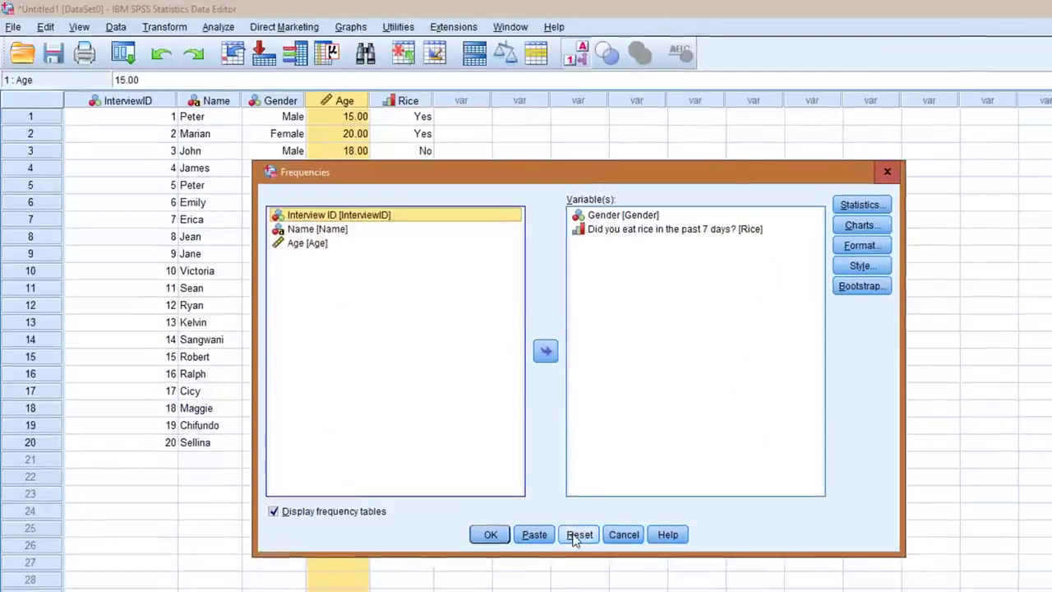
pyautogui.click(578, 535)
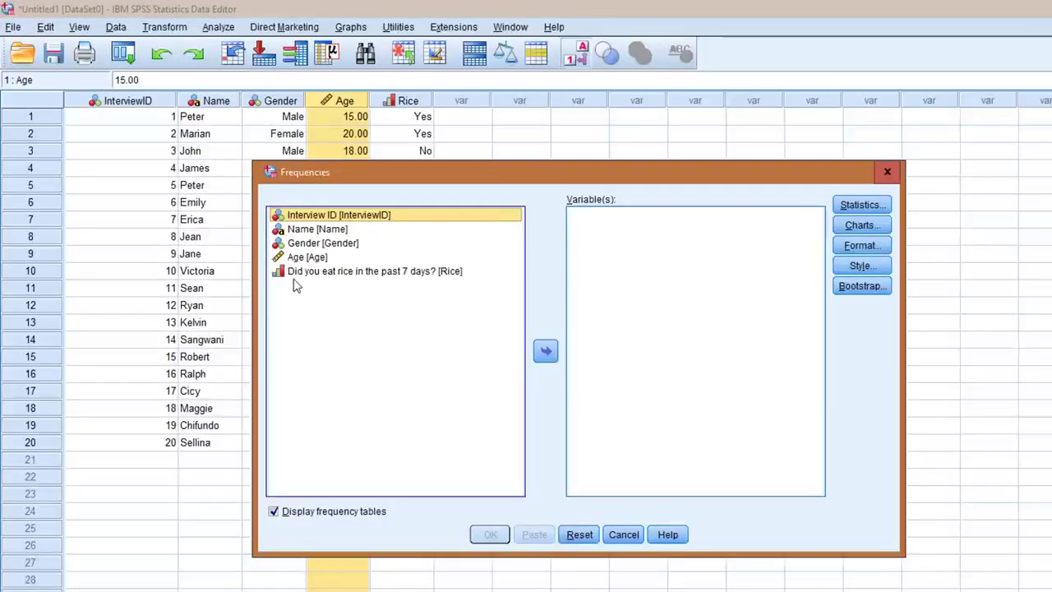
pyautogui.moveTo(293, 259); pyautogui.dragTo(645, 282)
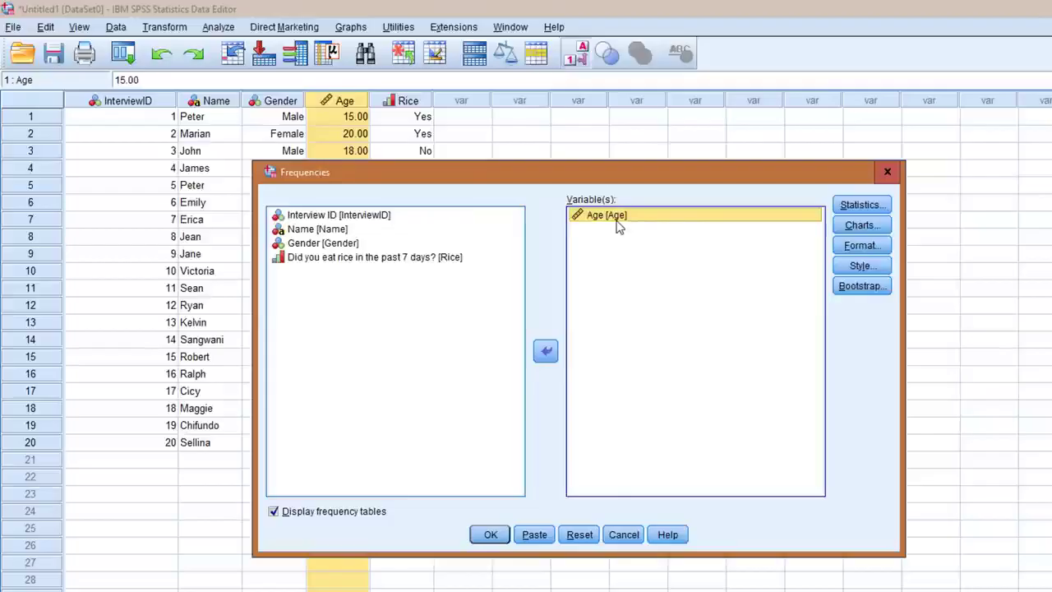
# Request the mean, median, standard deviation, range, minimum, maximum and quartiles as the statistics for Age
pyautogui.click(861, 207)
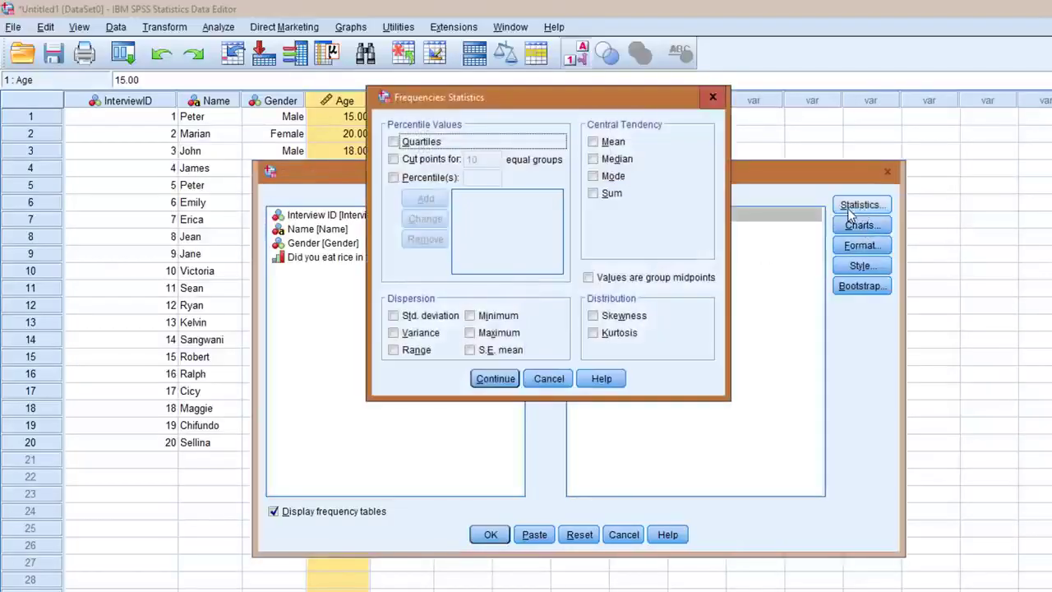
pyautogui.click(593, 143)
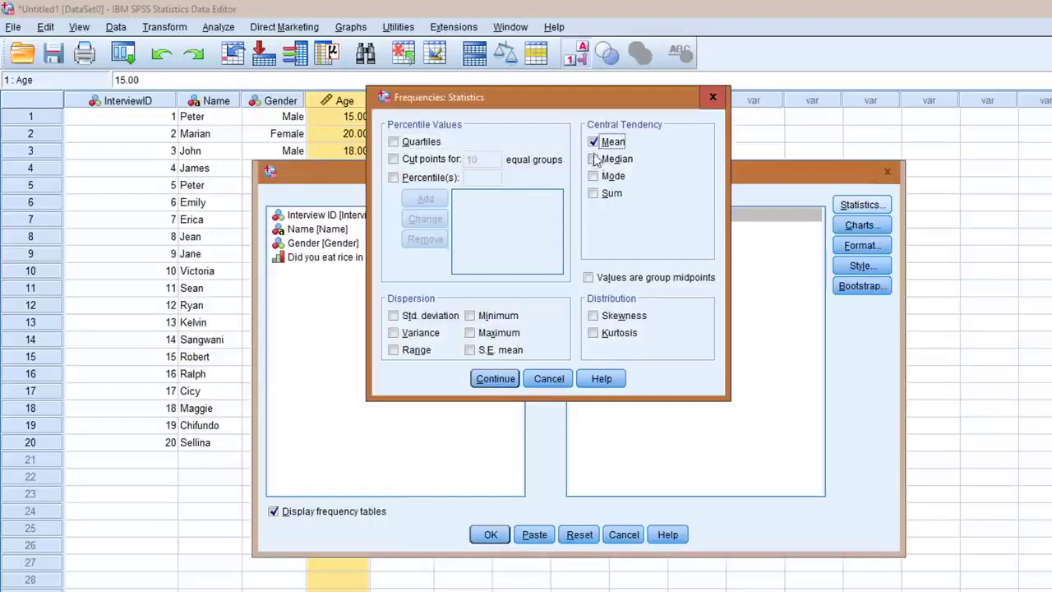
pyautogui.click(394, 316)
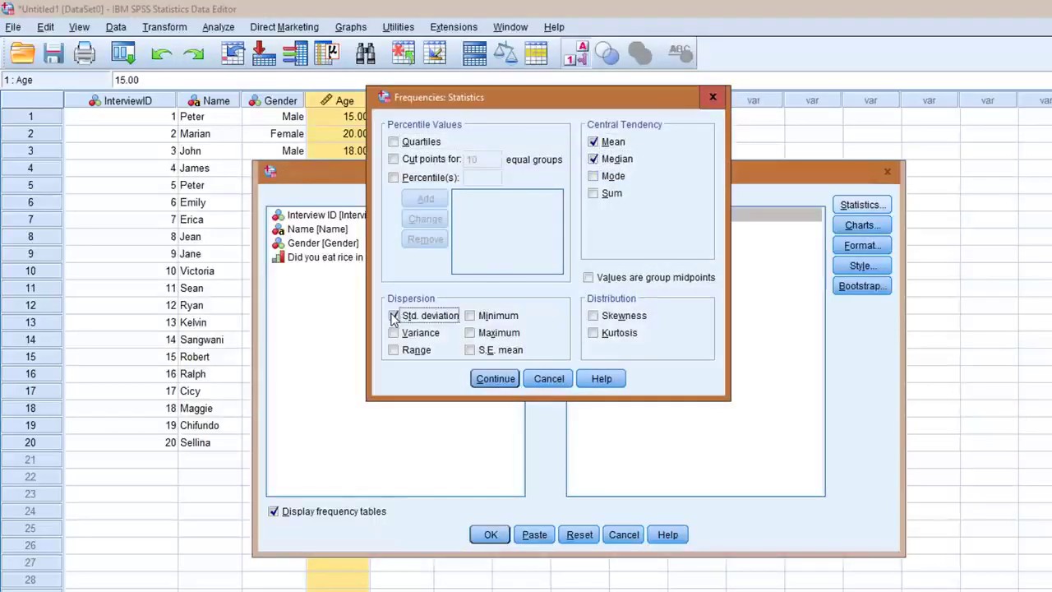
pyautogui.click(394, 350)
pyautogui.click(469, 316)
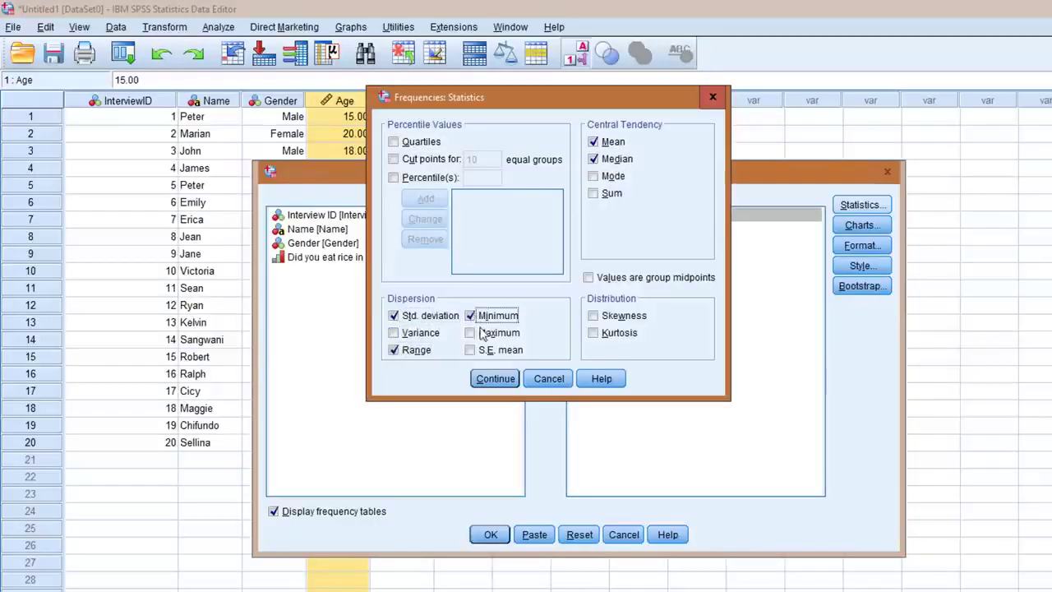
pyautogui.click(469, 333)
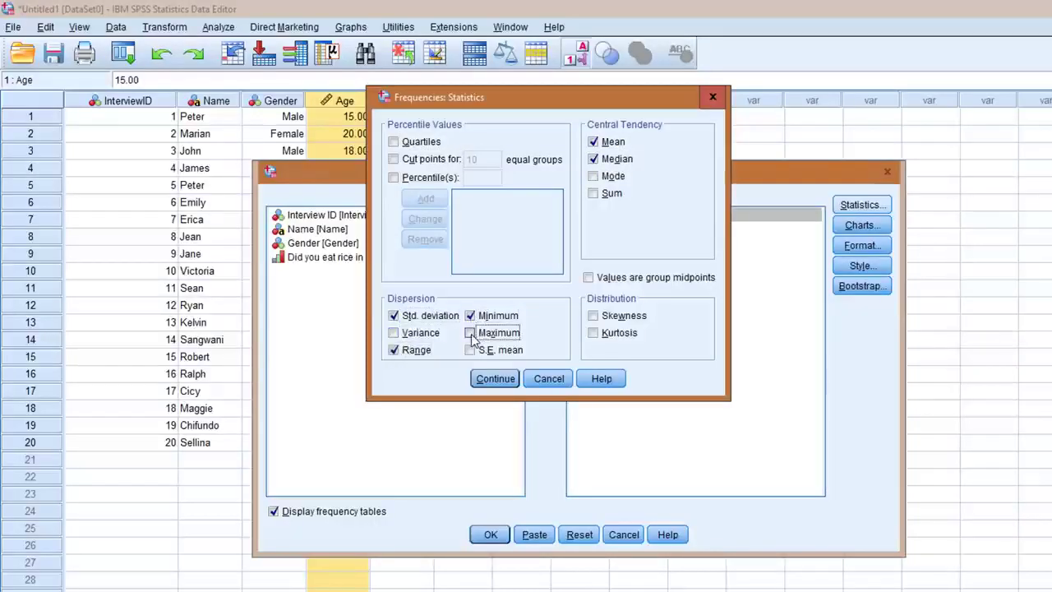
pyautogui.click(393, 141)
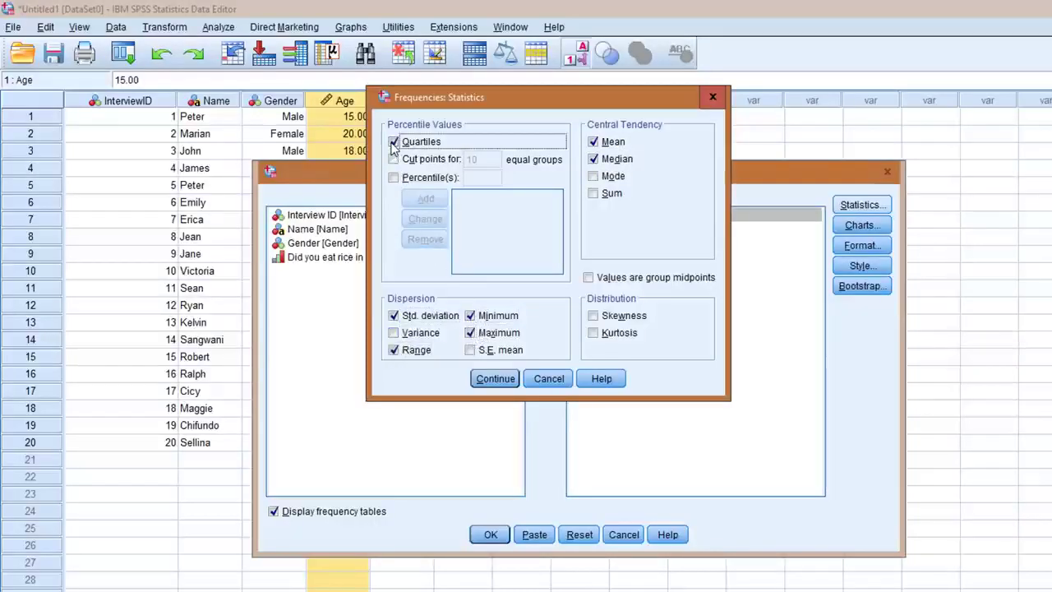
pyautogui.click(490, 379)
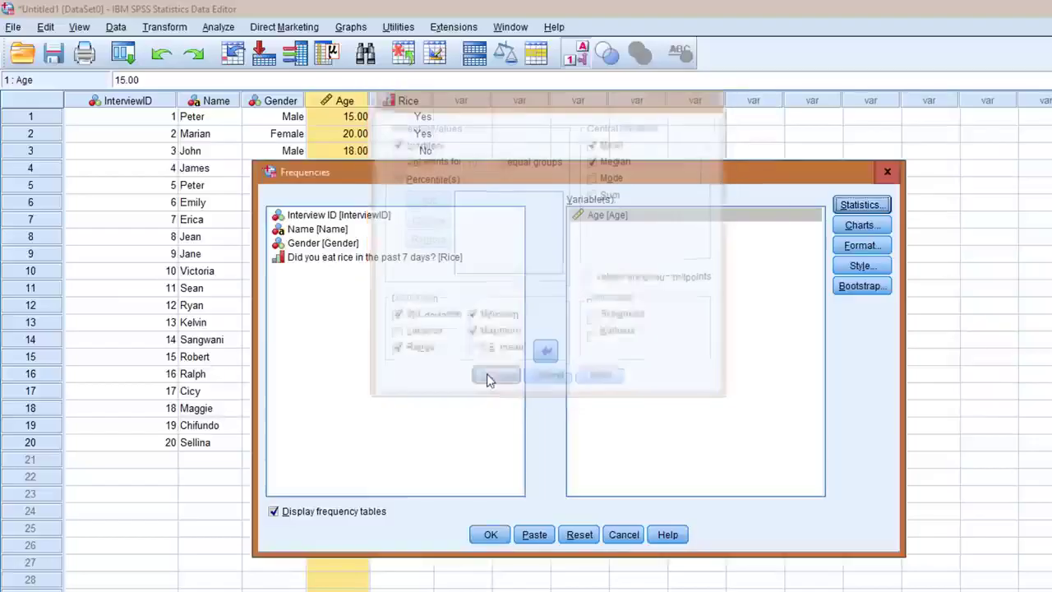
# Set the Age chart to a histogram with a normal curve and run the Frequencies analysis without frequency tables
pyautogui.click(860, 226)
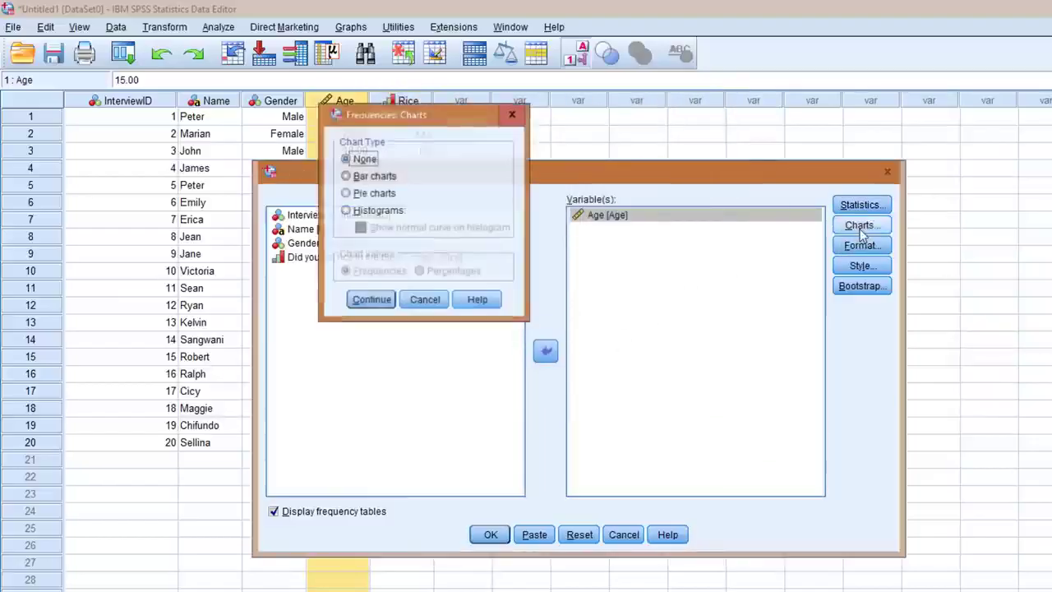
pyautogui.click(354, 211)
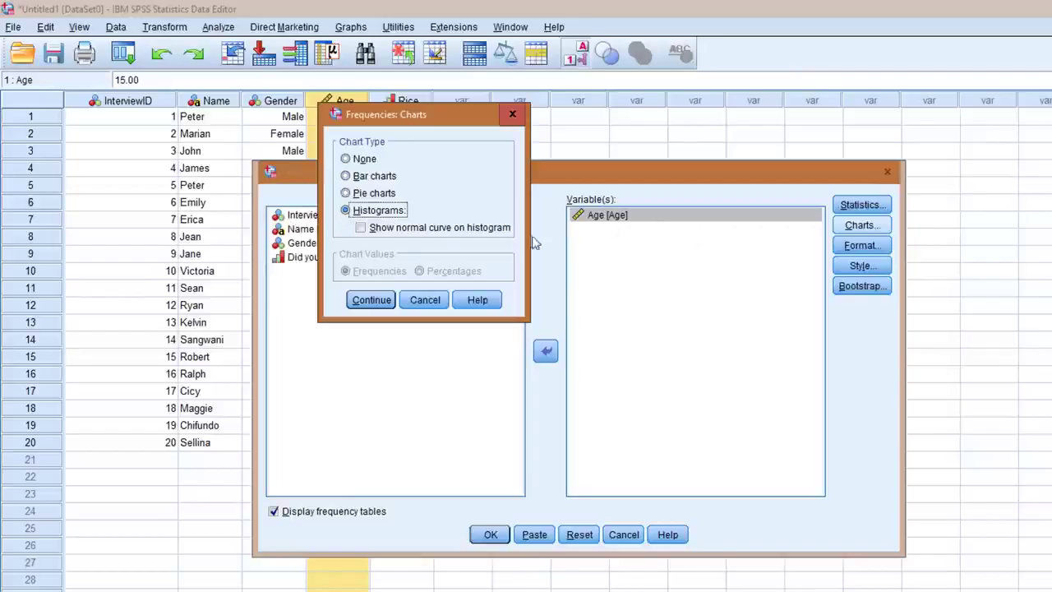
pyautogui.click(362, 229)
pyautogui.click(374, 298)
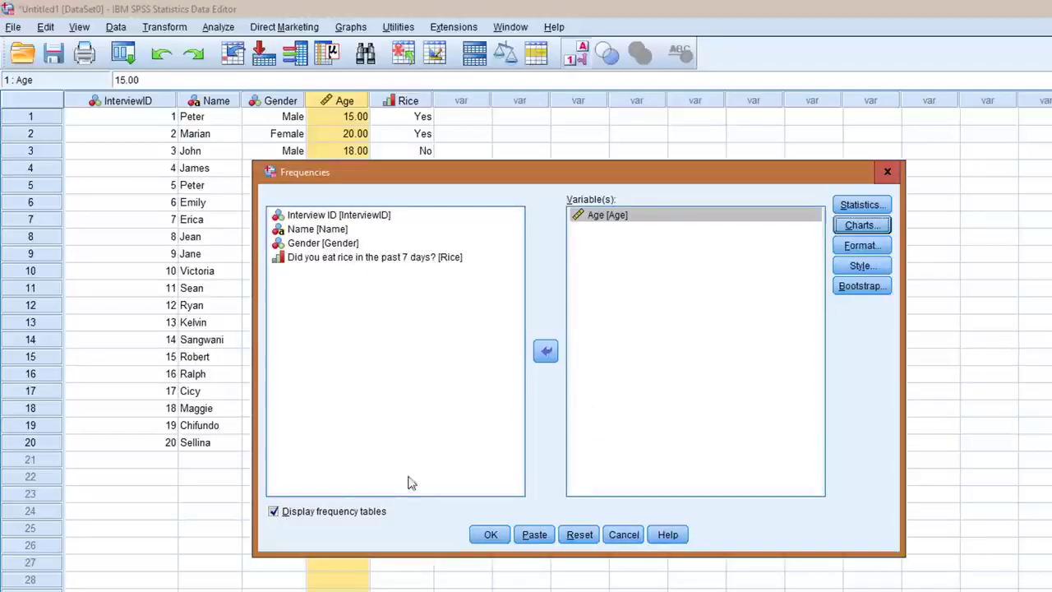
pyautogui.click(273, 511)
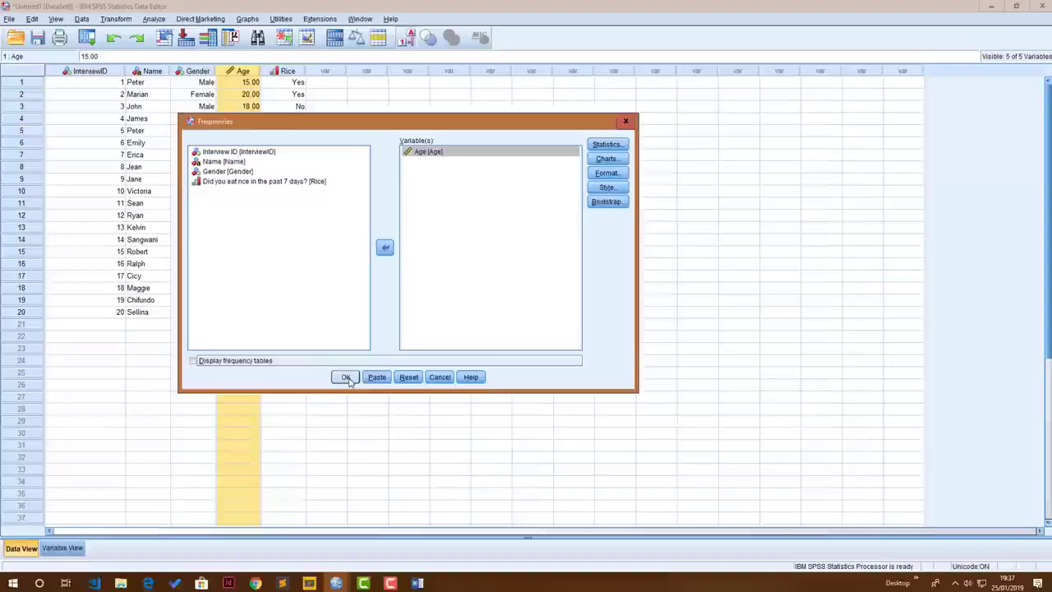
pyautogui.click(490, 534)
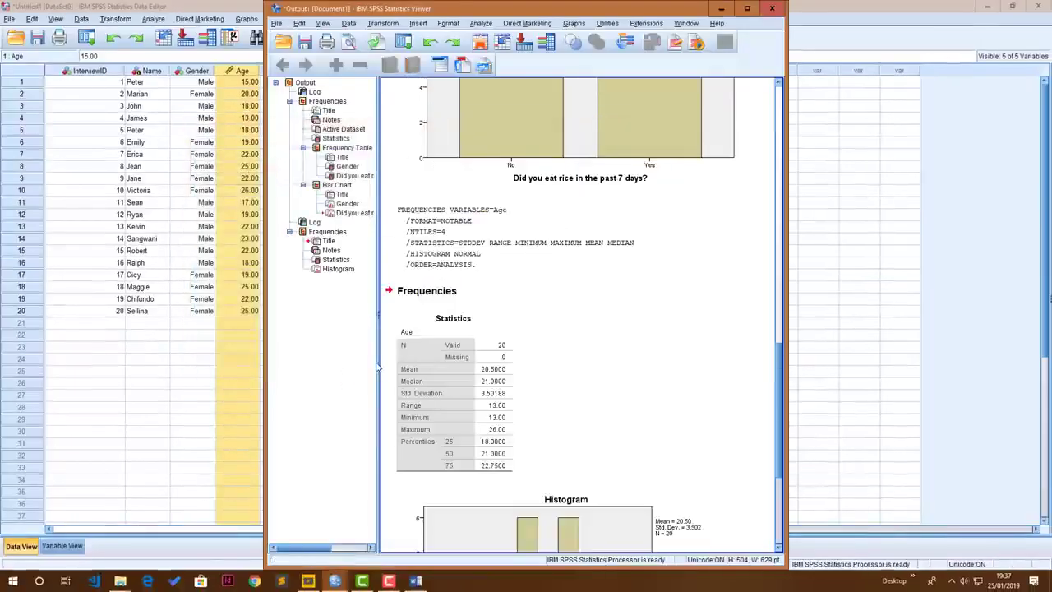
# Maximize the output viewer and examine the Age statistics table and the histogram with its normal curve
pyautogui.click(746, 10)
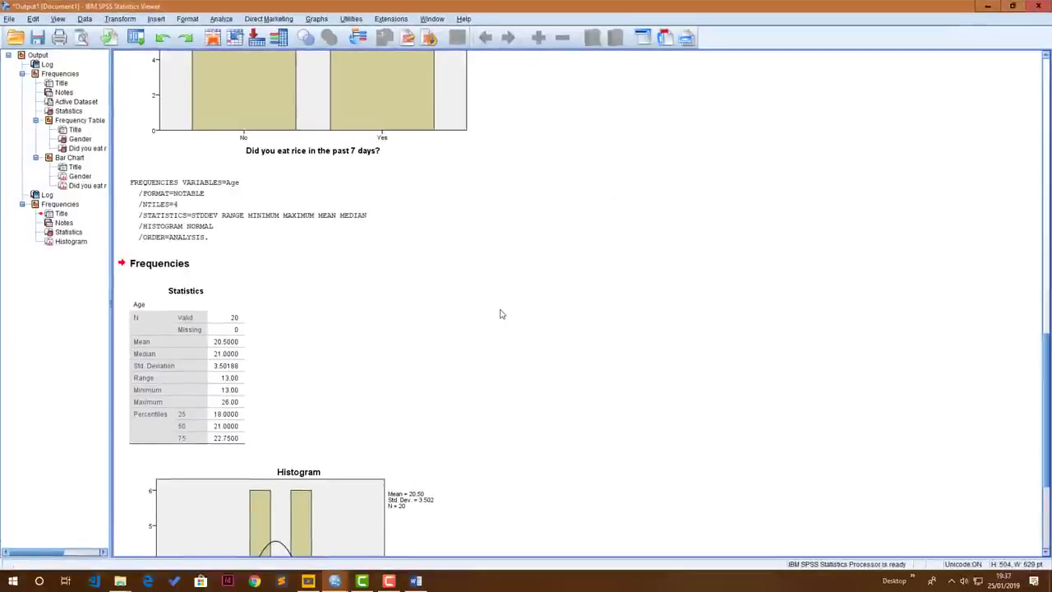
pyautogui.scroll(-3, 247, 411)
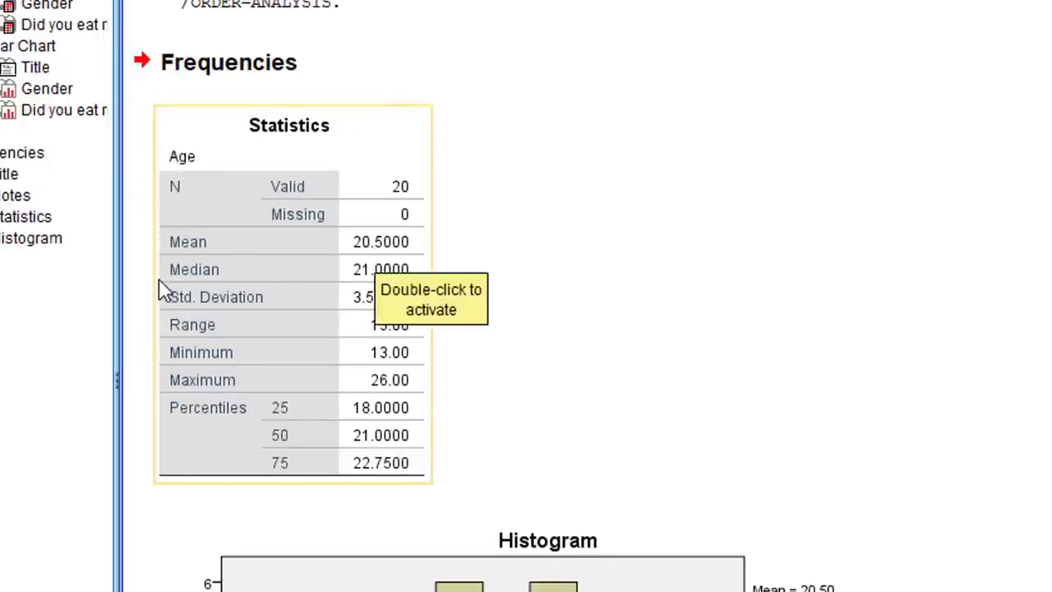
pyautogui.click(734, 212)
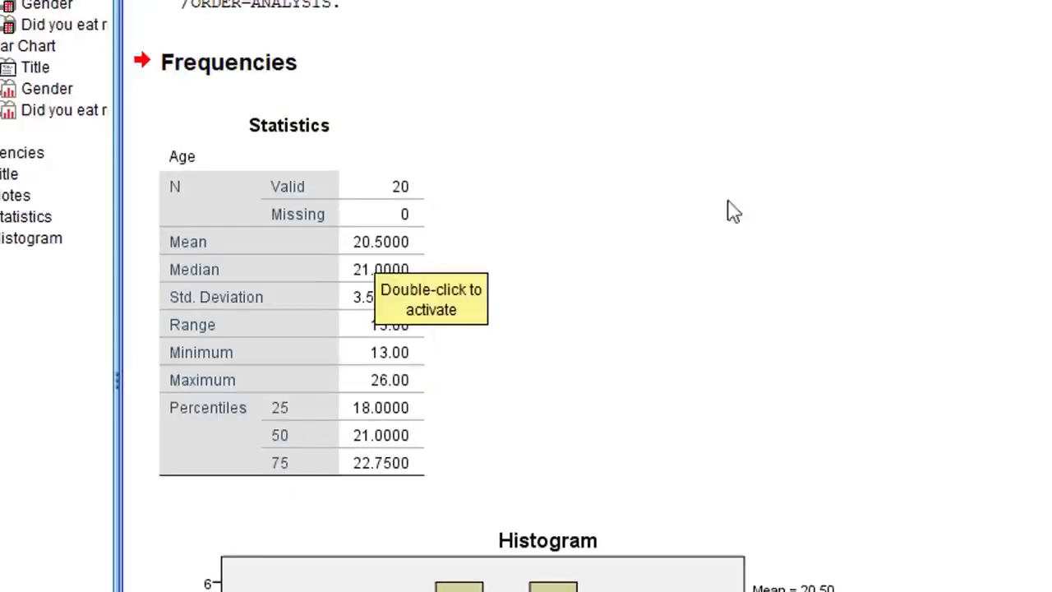
pyautogui.click(265, 408)
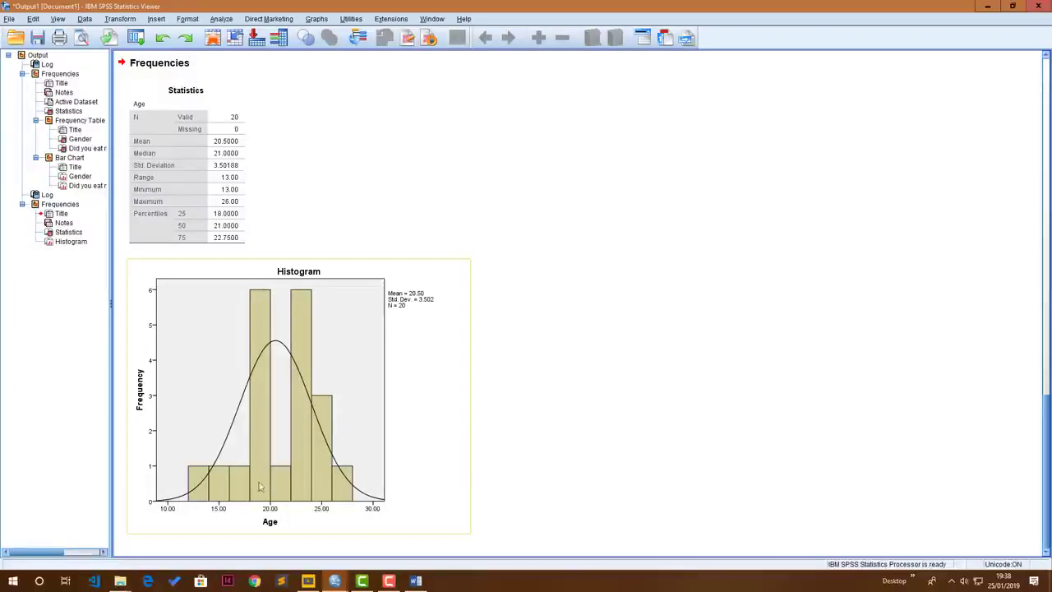
pyautogui.click(221, 239)
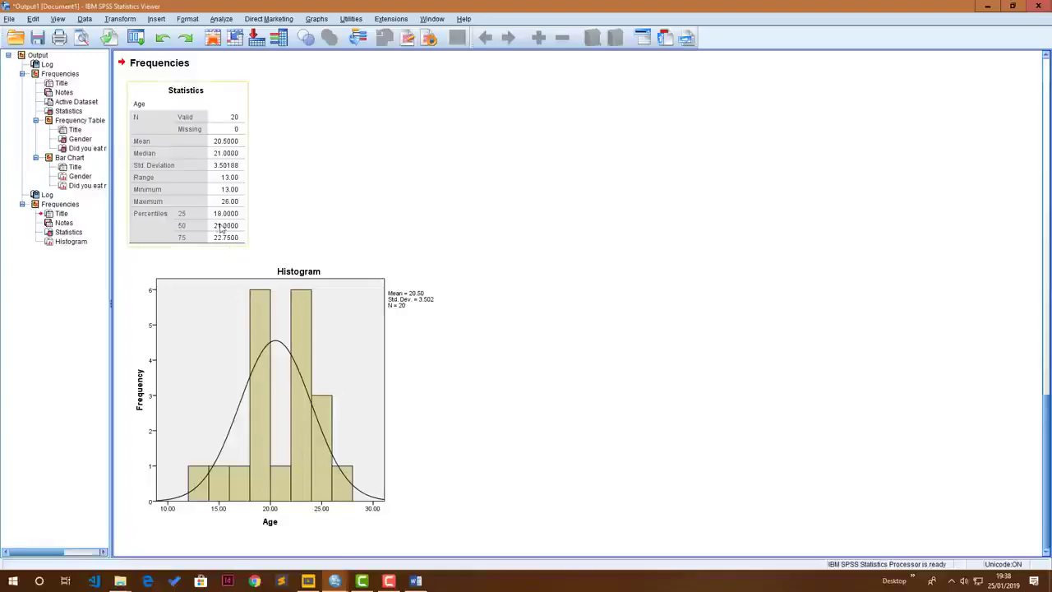
pyautogui.click(272, 314)
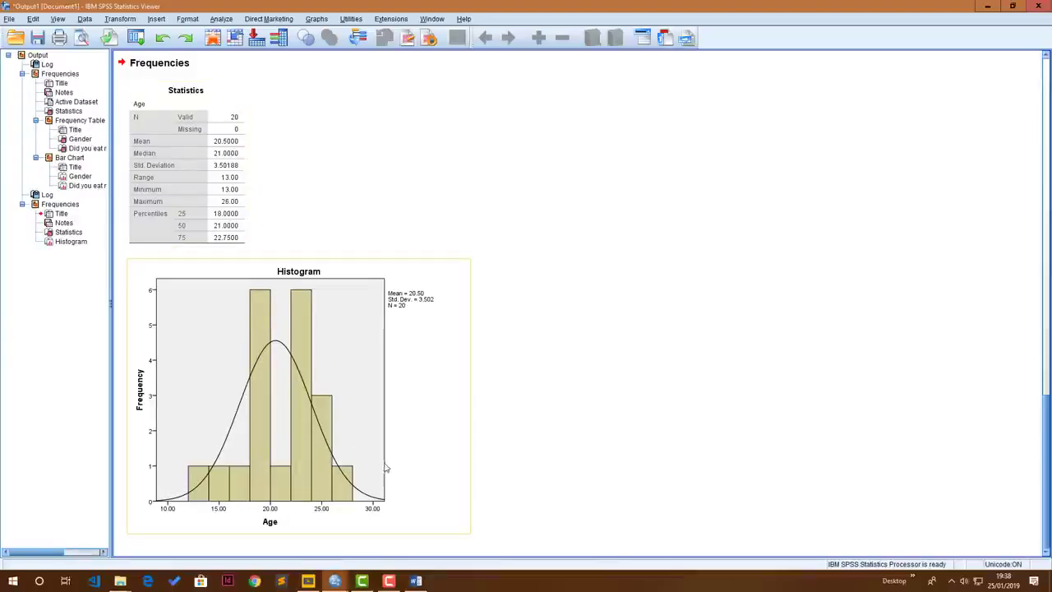
pyautogui.scroll(4, 337, 339)
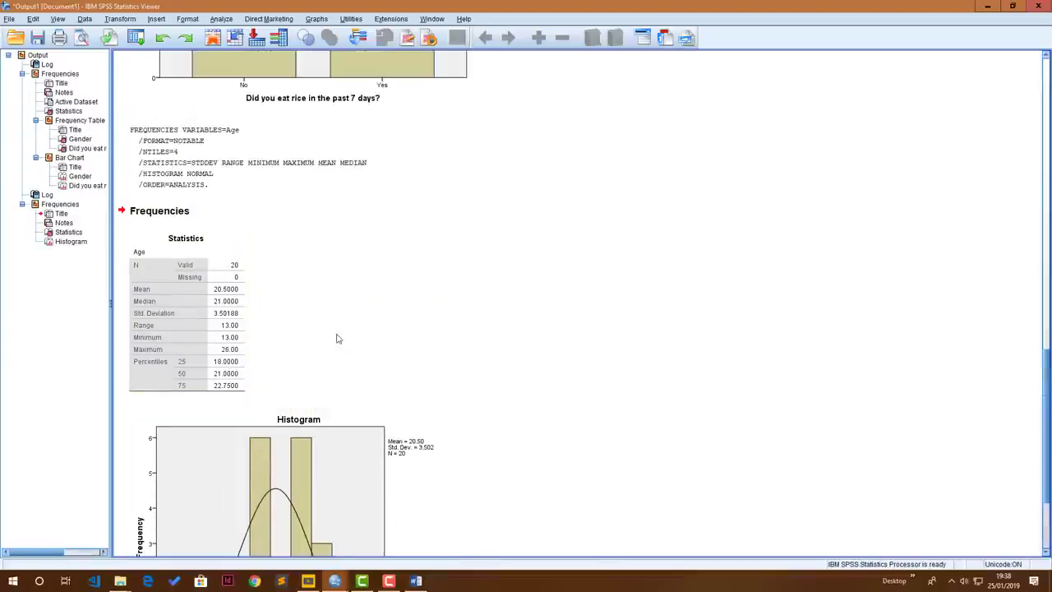